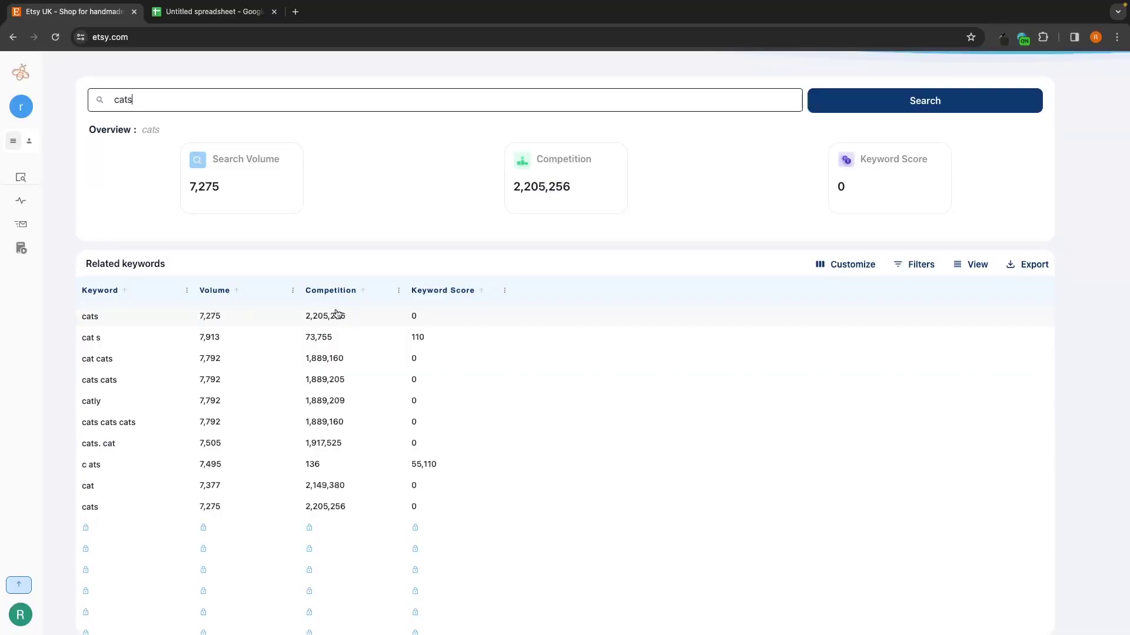
Replace 'cats' with 'dad' in the EverBee keyword search and run it.
{"action": "key", "text": "ctrl+a"}
{"action": "type", "text": "dad"}
{"action": "key", "text": "Return"}
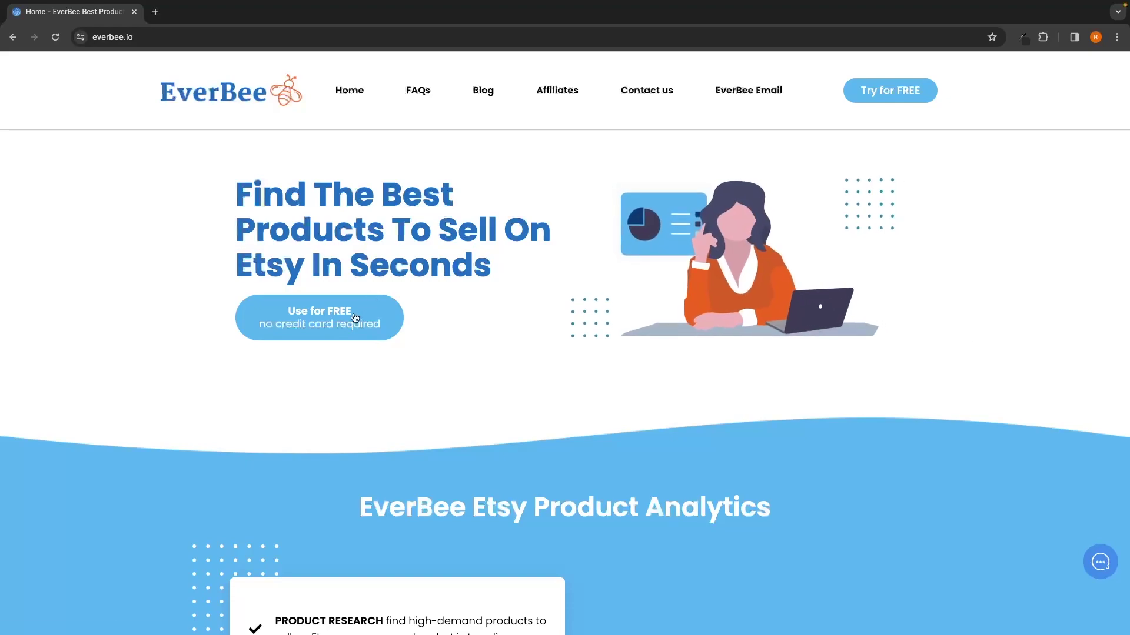
Start the free EverBee sign-up with 'Use for FREE'.
{"action": "left_click", "coordinate": [305, 328]}
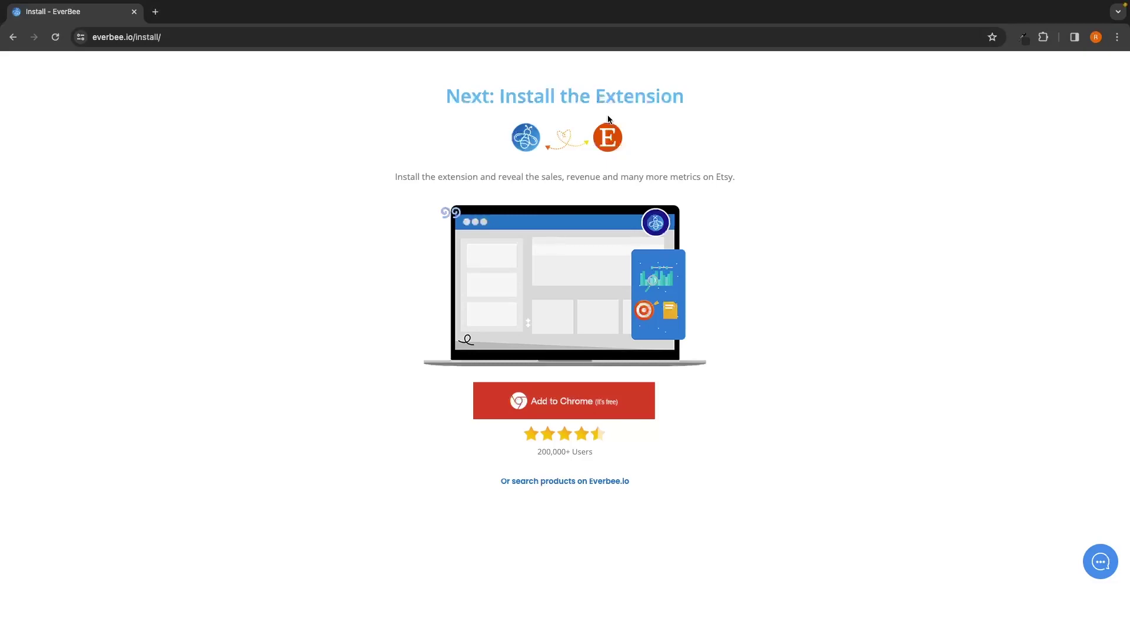
Add the EverBee extension to Chrome from the Web Store and approve its permissions.
{"action": "left_click", "coordinate": [568, 402]}
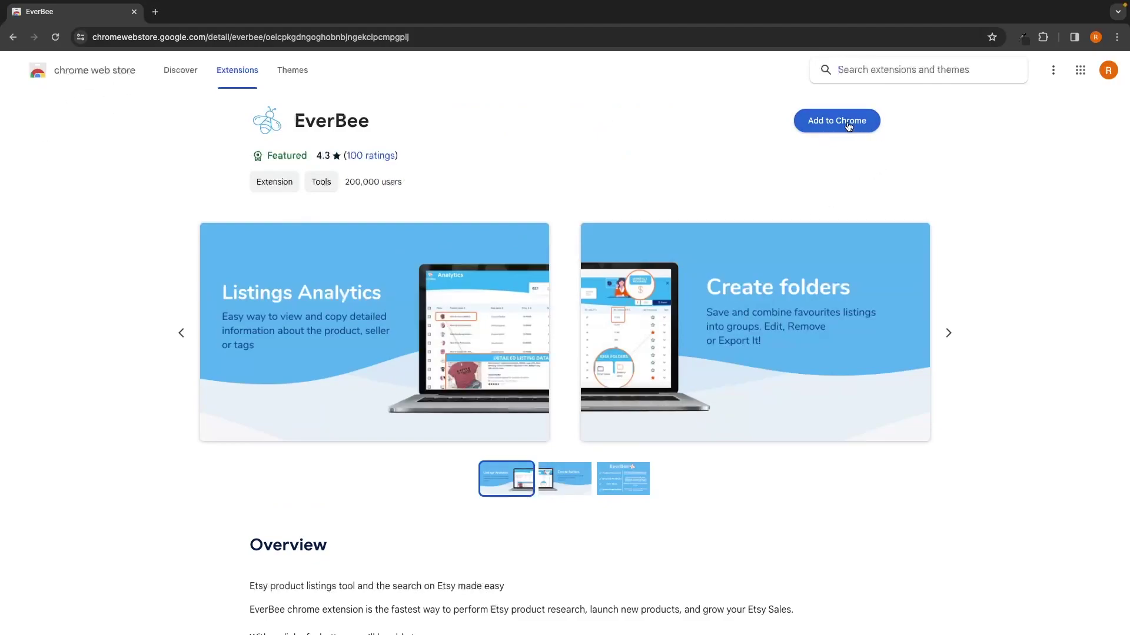
{"action": "left_click", "coordinate": [822, 125]}
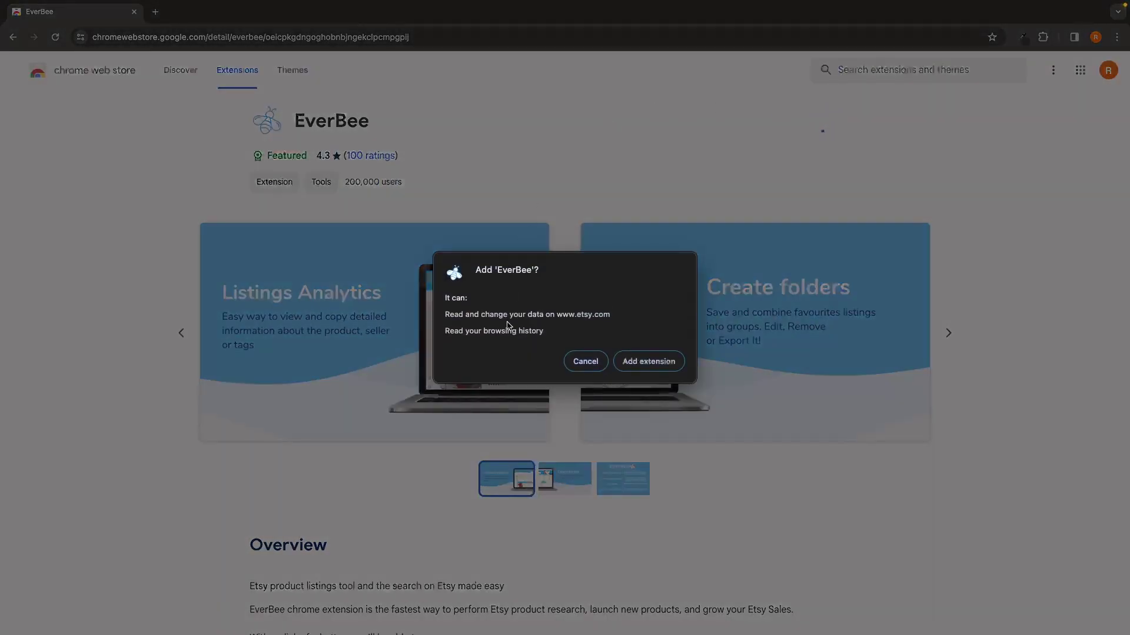
{"action": "left_click", "coordinate": [648, 362]}
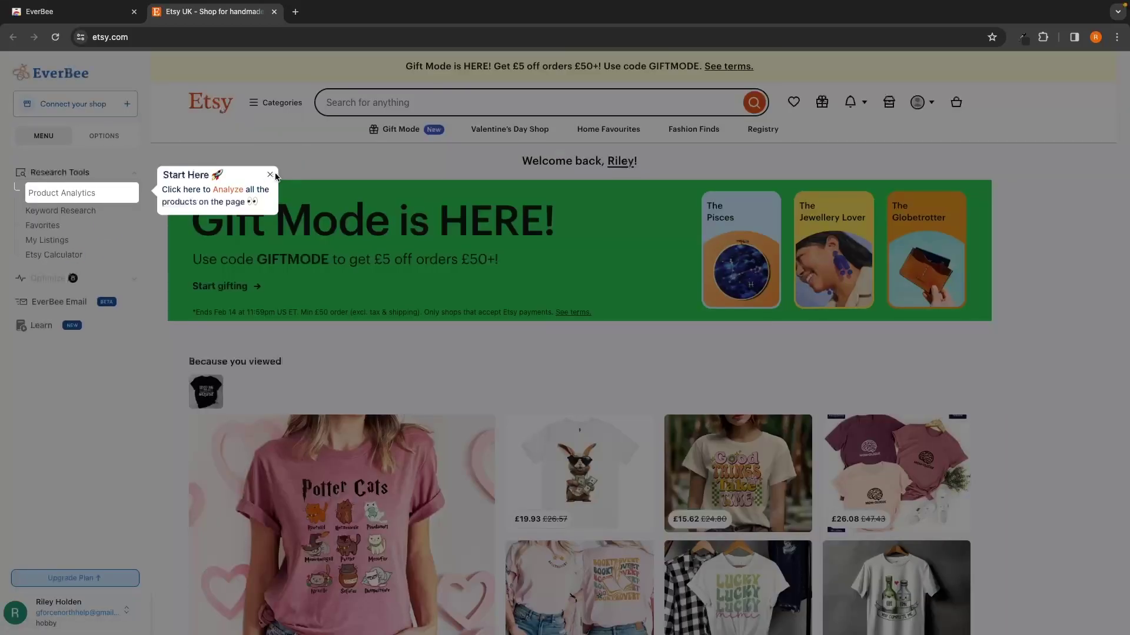
Dismiss the EverBee tip, collapse its panel, and close the Etsy and EverBee tabs, leaving a new tab.
{"action": "left_click", "coordinate": [270, 174]}
{"action": "left_click", "coordinate": [69, 137]}
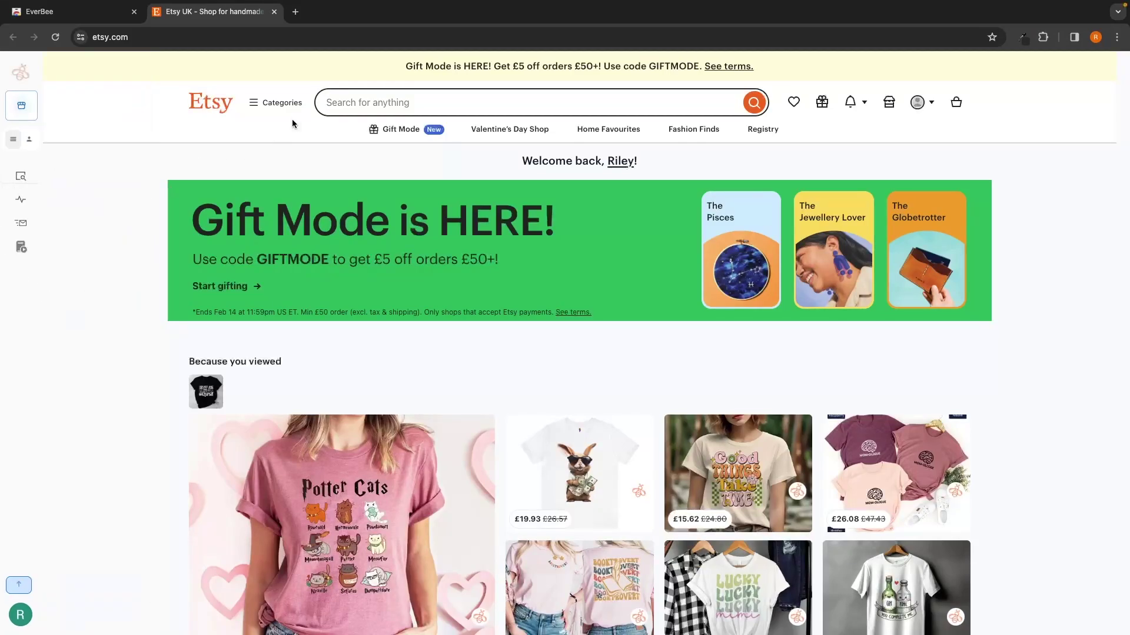
{"action": "left_click", "coordinate": [295, 12]}
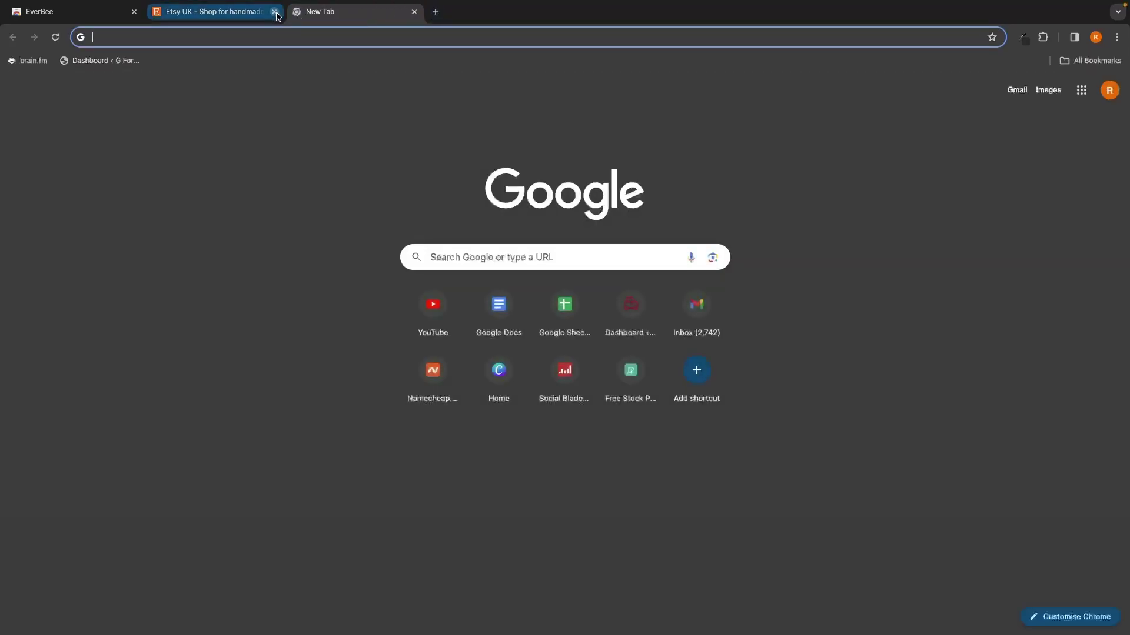
{"action": "left_click", "coordinate": [274, 12]}
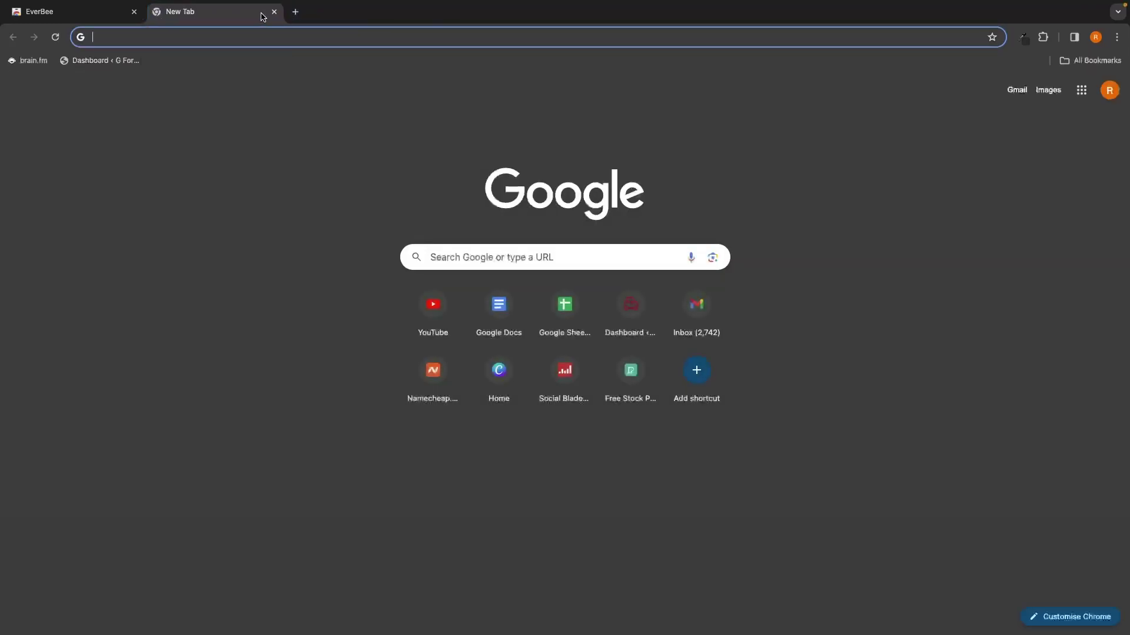
{"action": "left_click", "coordinate": [134, 12]}
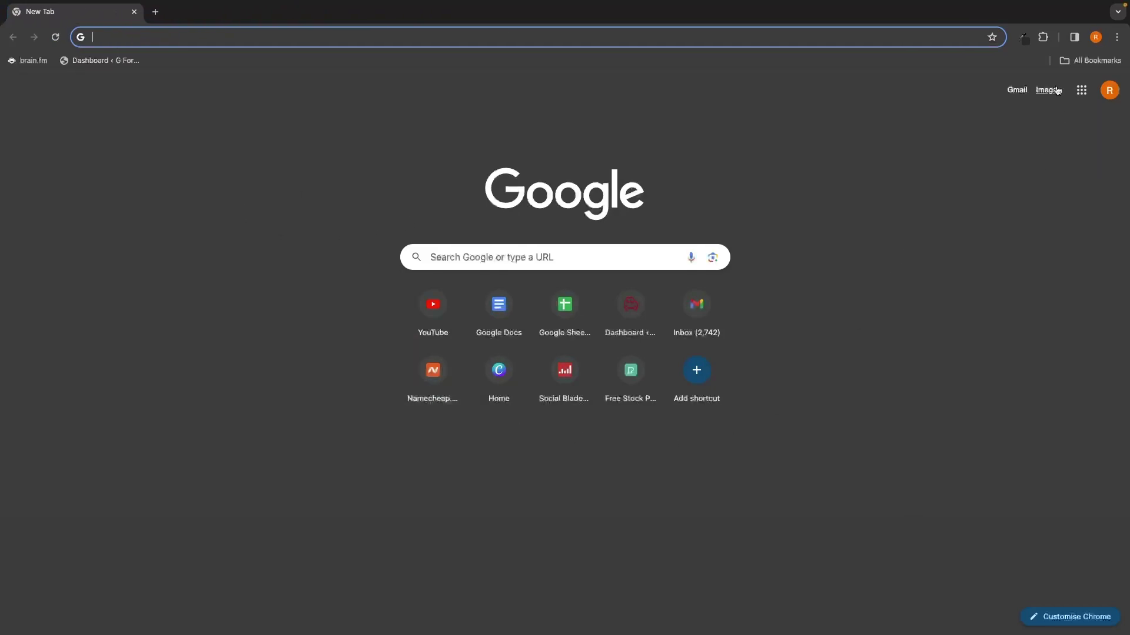
Pin EverBee to the Chrome toolbar from the Extensions menu.
{"action": "left_click", "coordinate": [1044, 39]}
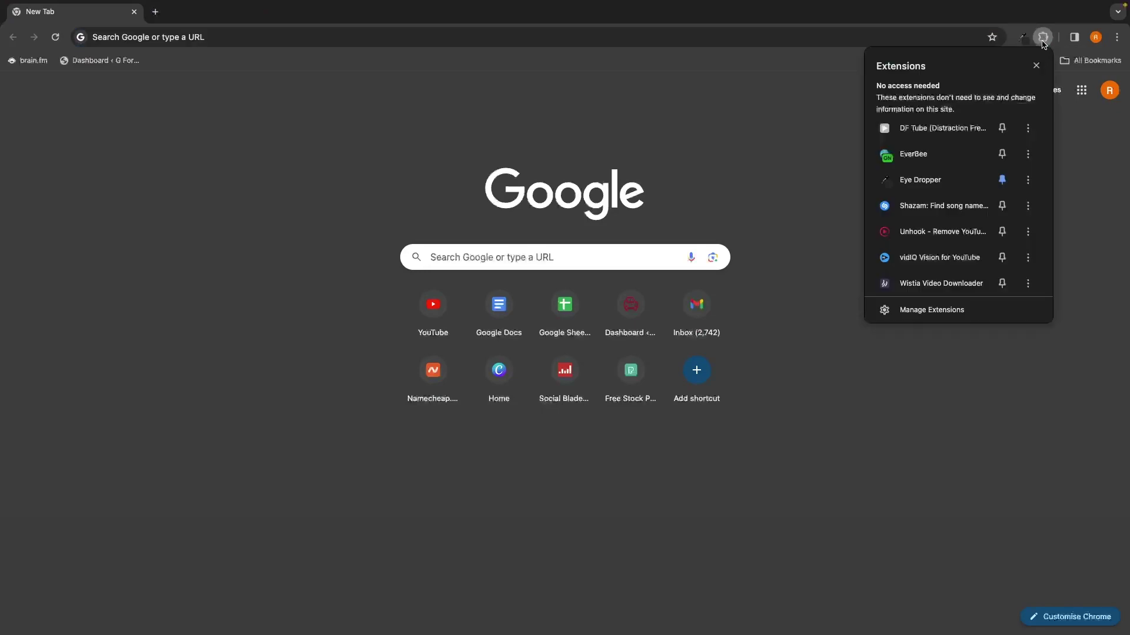
{"action": "left_click", "coordinate": [1002, 154]}
{"action": "left_click", "coordinate": [1022, 42]}
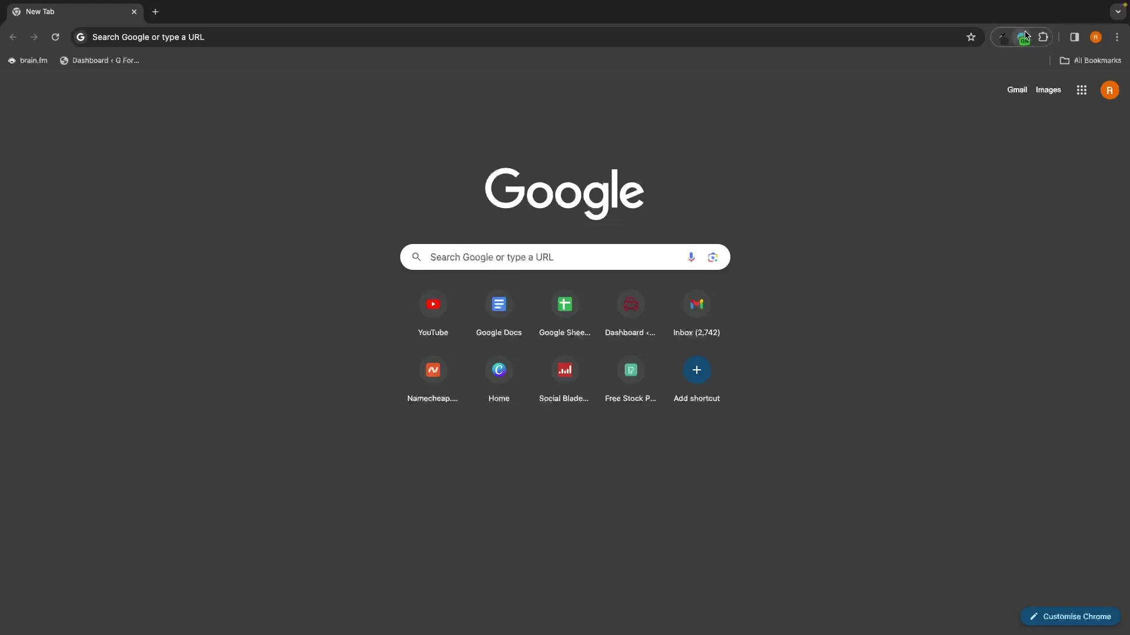
Load etsy.com and reload it so EverBee is active.
{"action": "left_click", "coordinate": [356, 43]}
{"action": "type", "text": "etsy.com"}
{"action": "key", "text": "Return"}
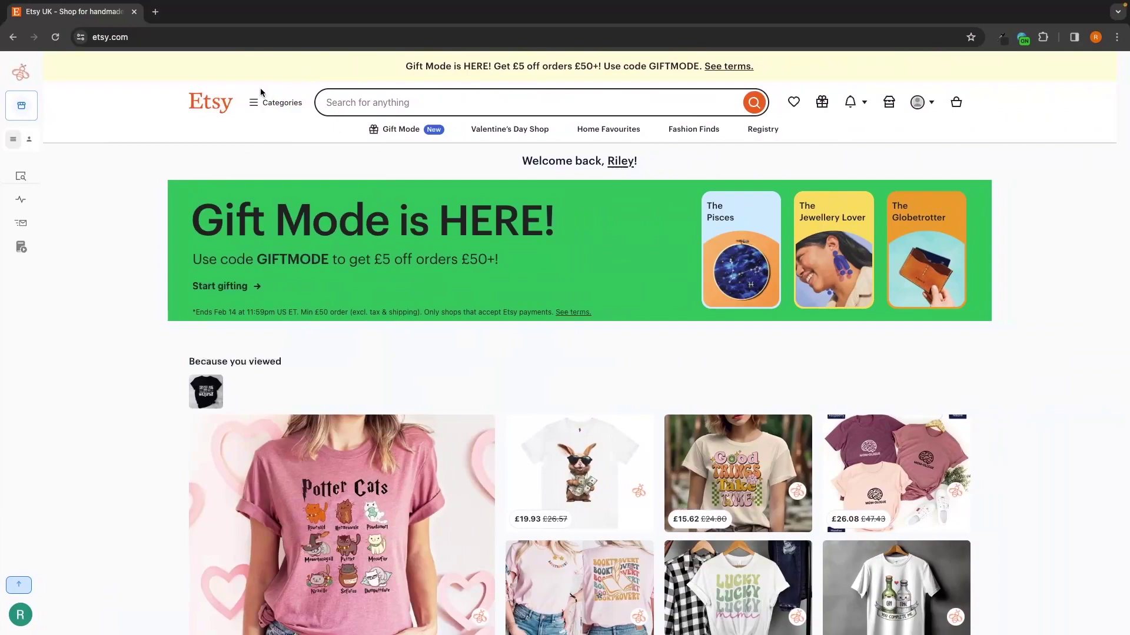
{"action": "mouse_move", "coordinate": [3, 69]}
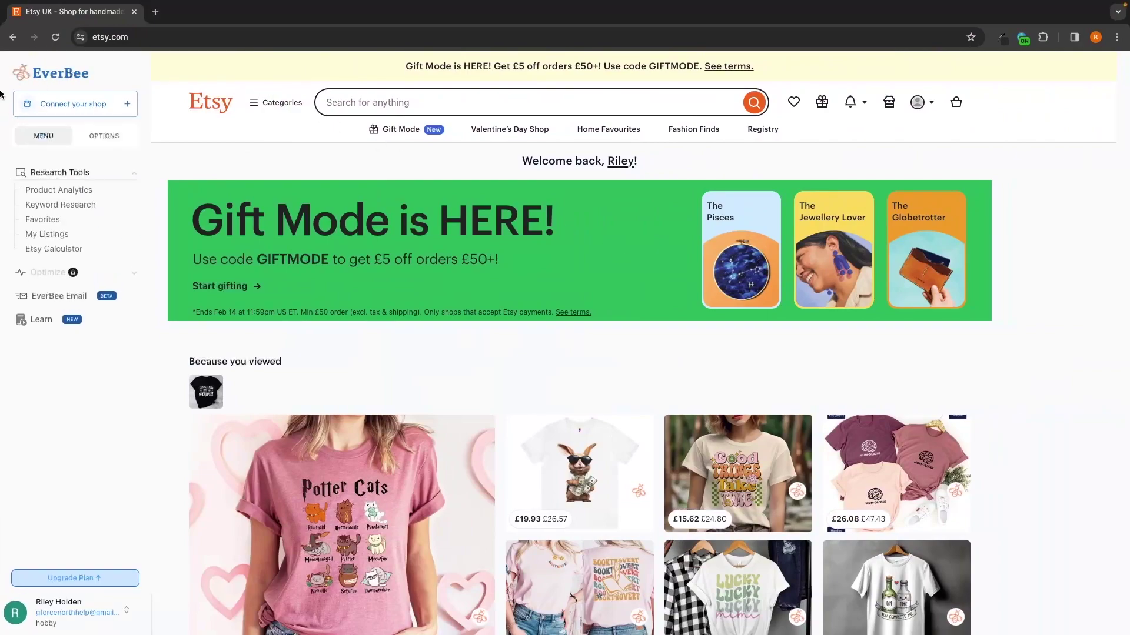
{"action": "left_click", "coordinate": [81, 112]}
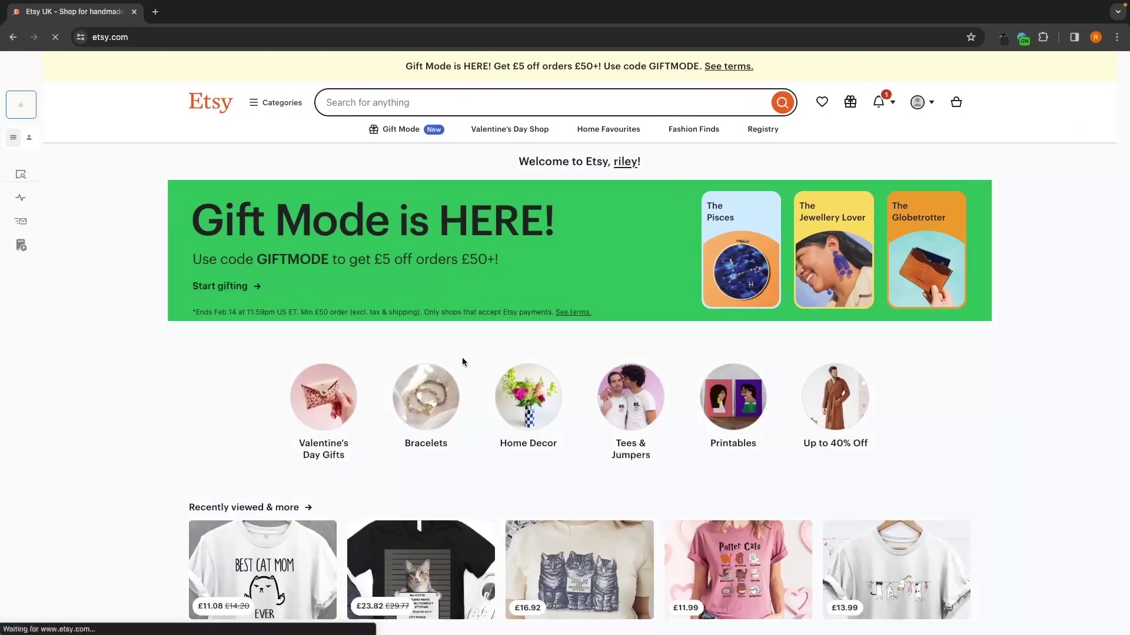
Type 'cats' in the Etsy search box to show its suggestions.
{"action": "mouse_move", "coordinate": [66, 112]}
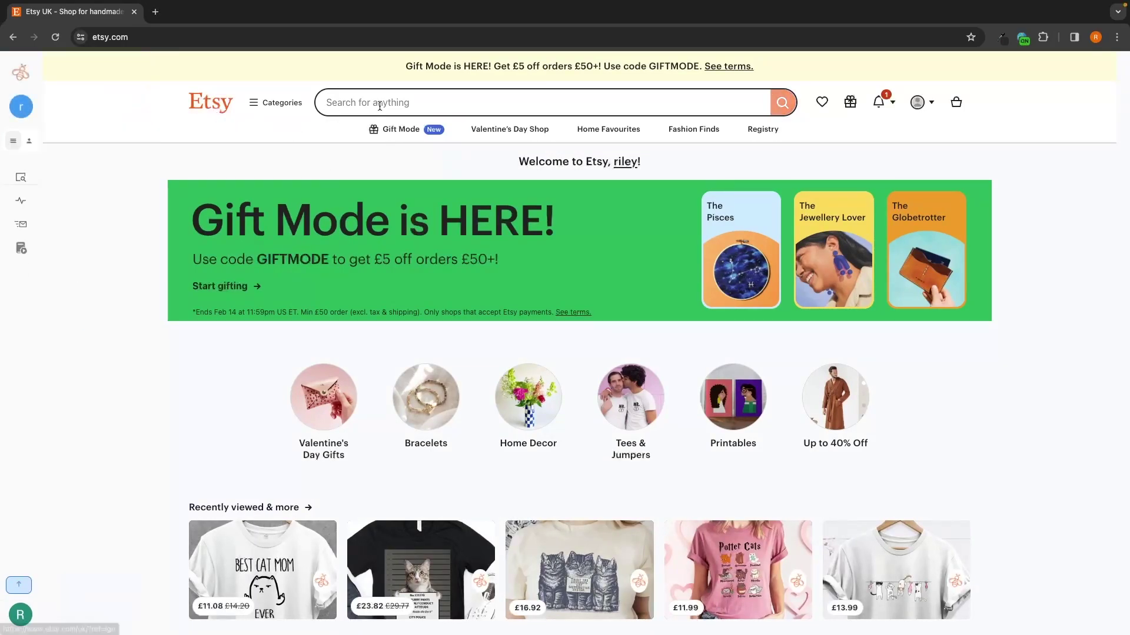
{"action": "left_click", "coordinate": [358, 103]}
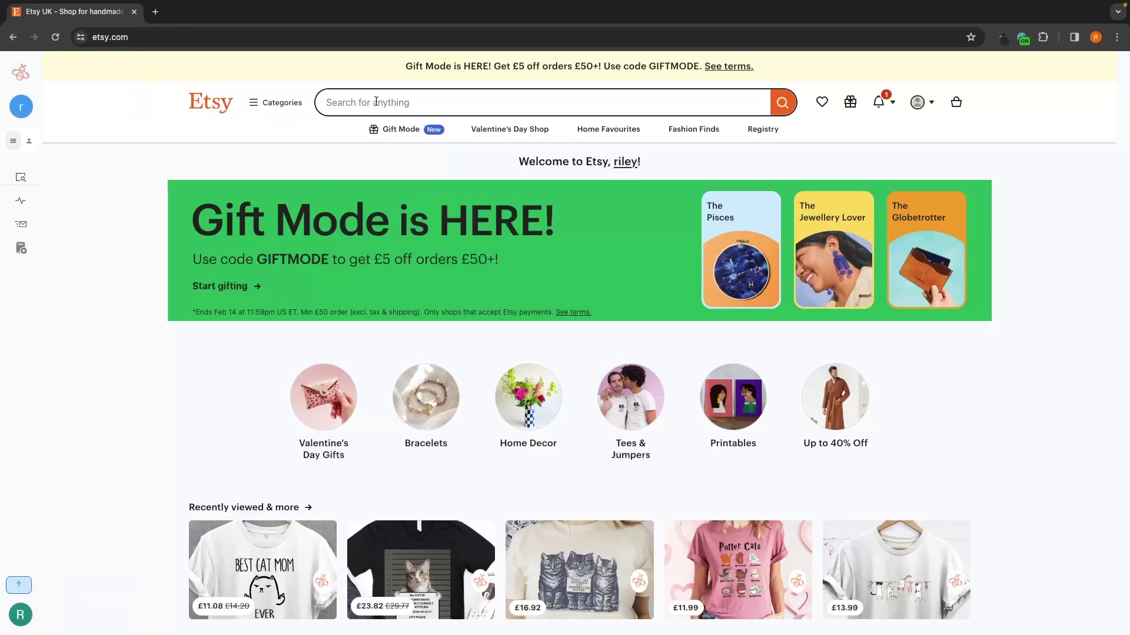
{"action": "type", "text": "cats"}
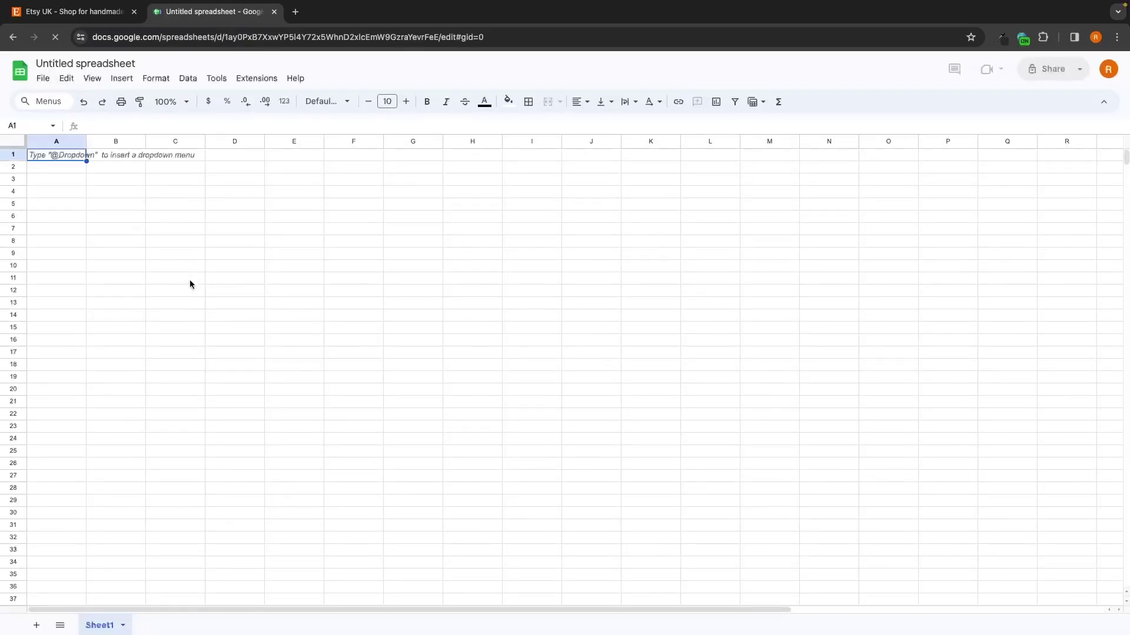
Enter Cats in A3 and its 7000 search volume in B3.
{"action": "left_click", "coordinate": [54, 179]}
{"action": "double_click", "coordinate": [64, 178]}
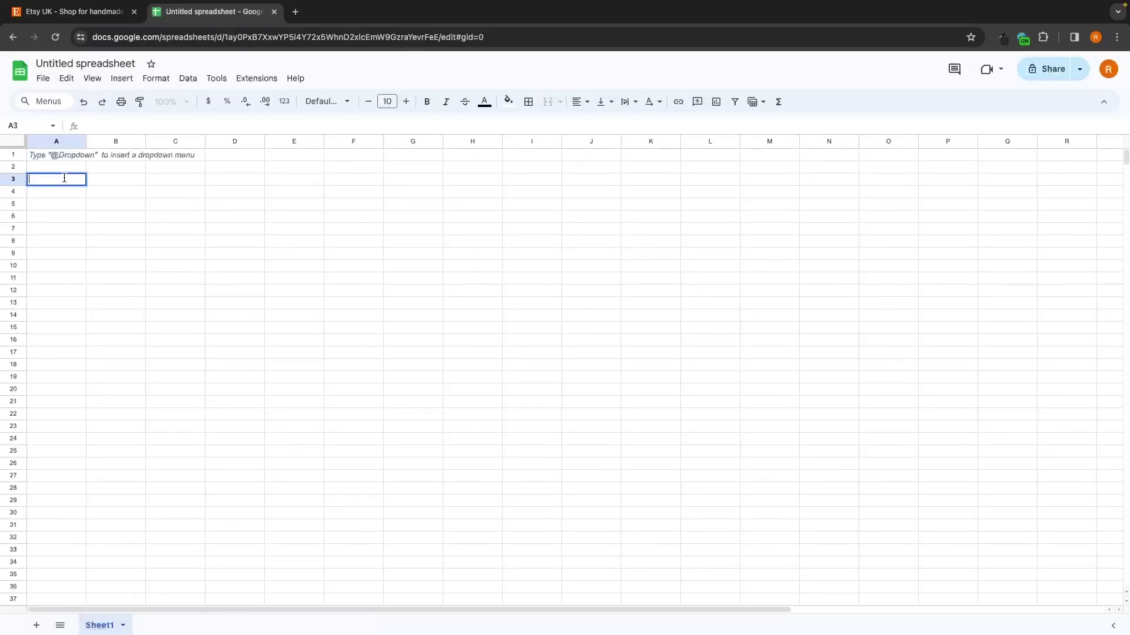
{"action": "type", "text": "Cats"}
{"action": "key", "text": "Return"}
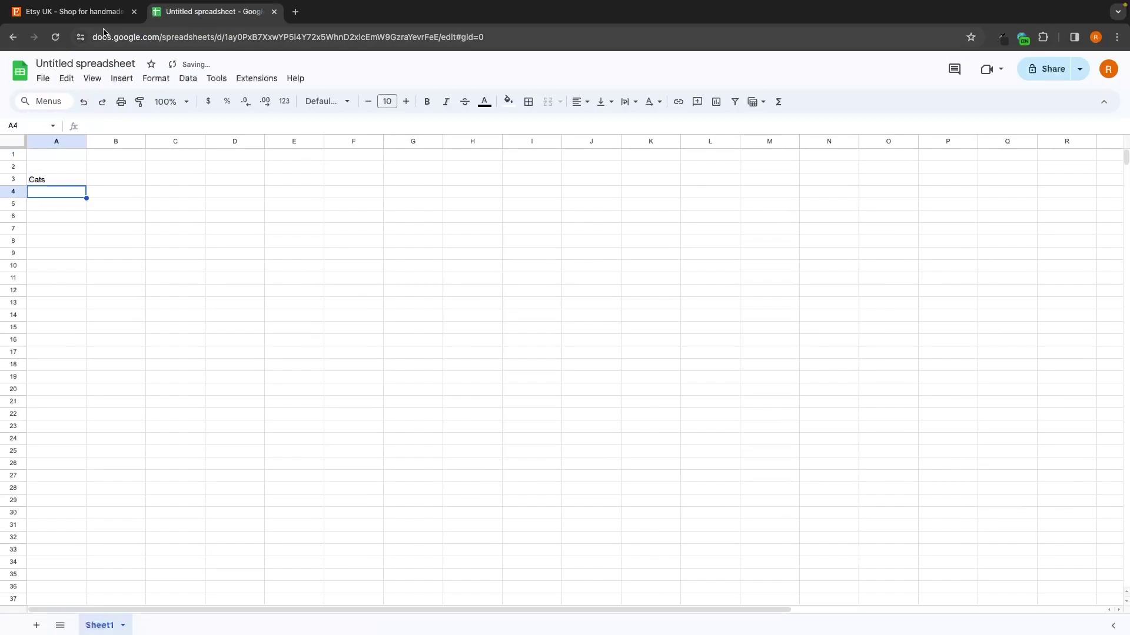
{"action": "left_click", "coordinate": [70, 12]}
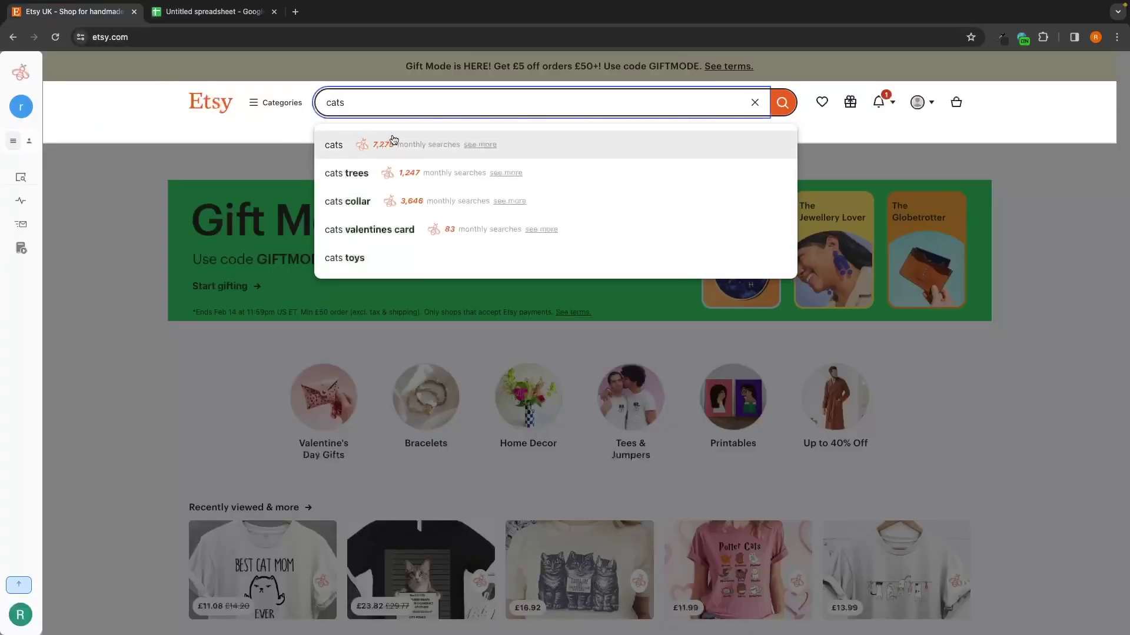
{"action": "left_click", "coordinate": [213, 11]}
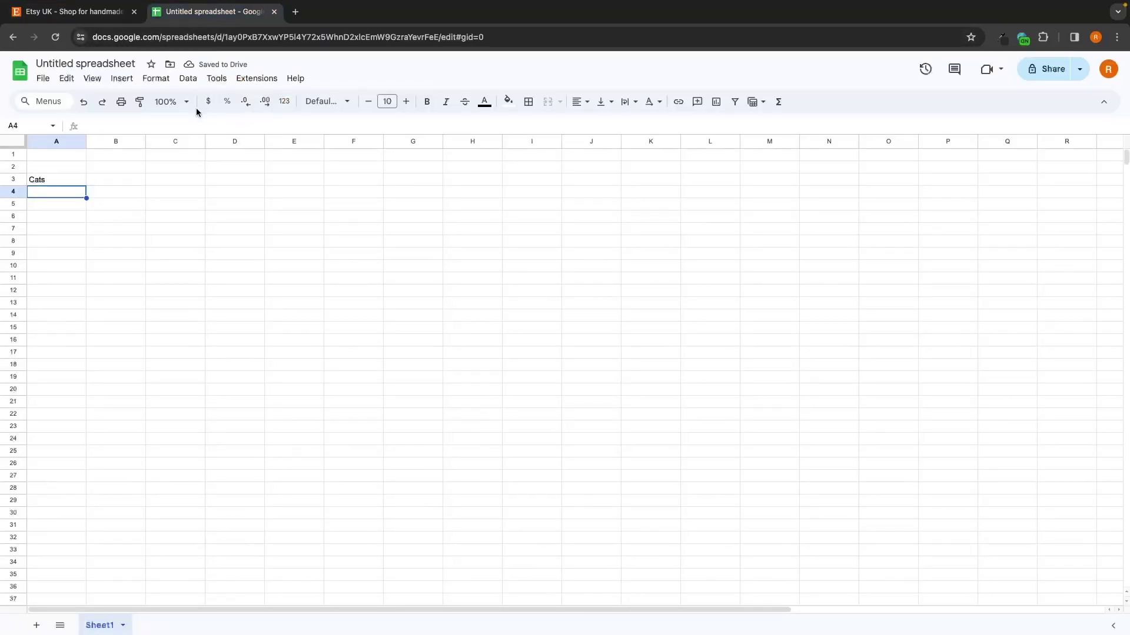
{"action": "left_click", "coordinate": [121, 180]}
{"action": "type", "text": "7000"}
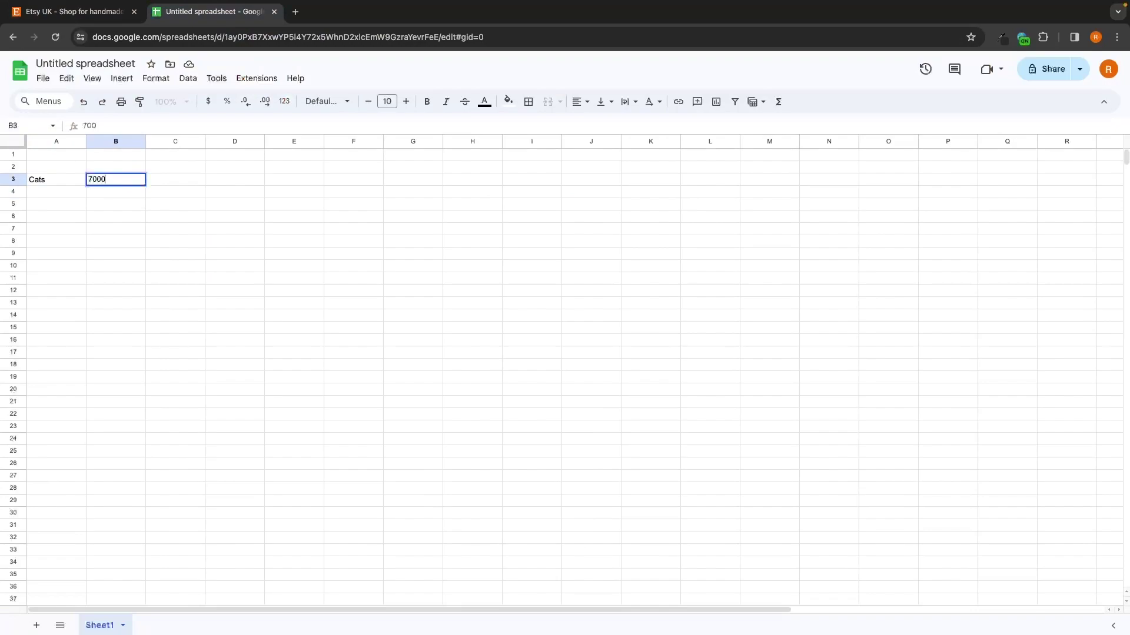
{"action": "key", "text": "Return"}
Change the Etsy search from 'cats' to 'dad' to see its suggestions.
{"action": "left_click", "coordinate": [71, 12]}
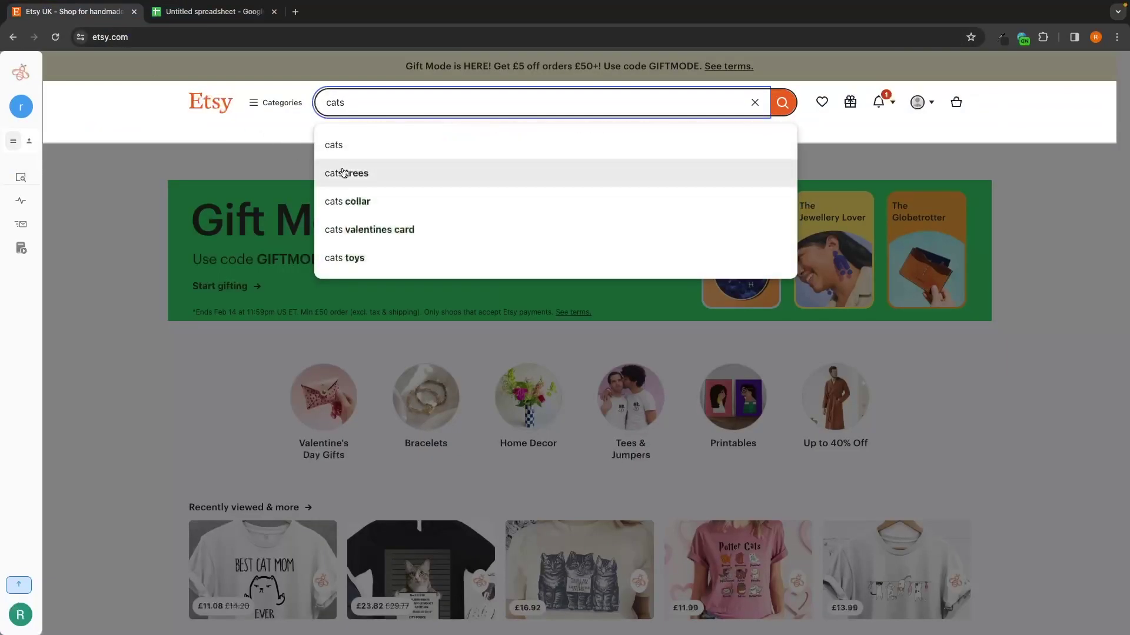
{"action": "double_click", "coordinate": [354, 104]}
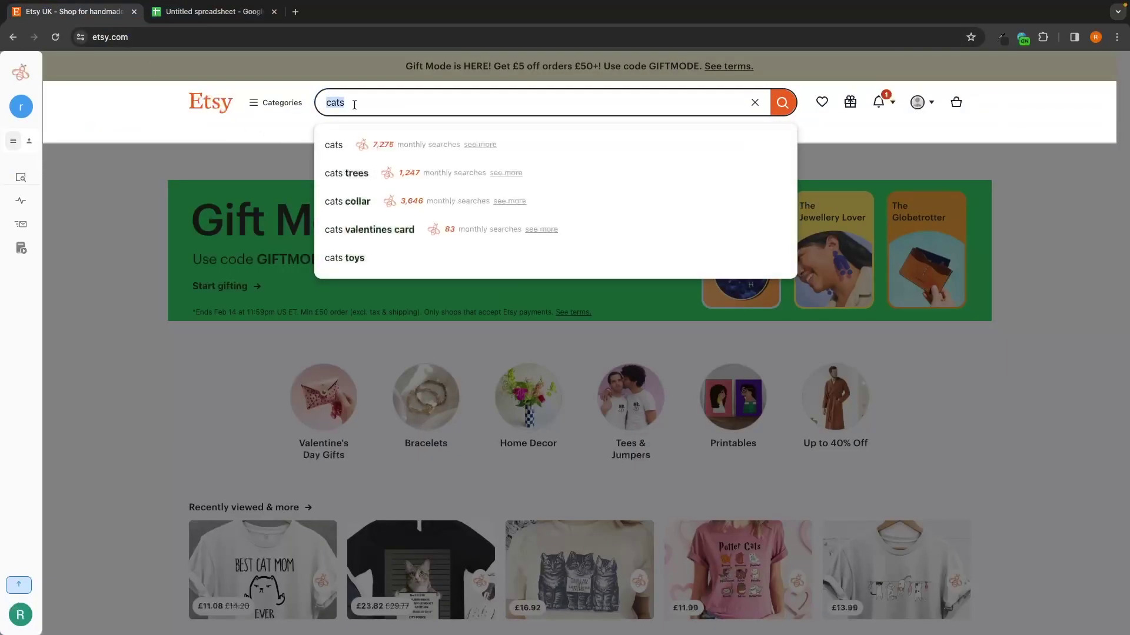
{"action": "type", "text": "dad"}
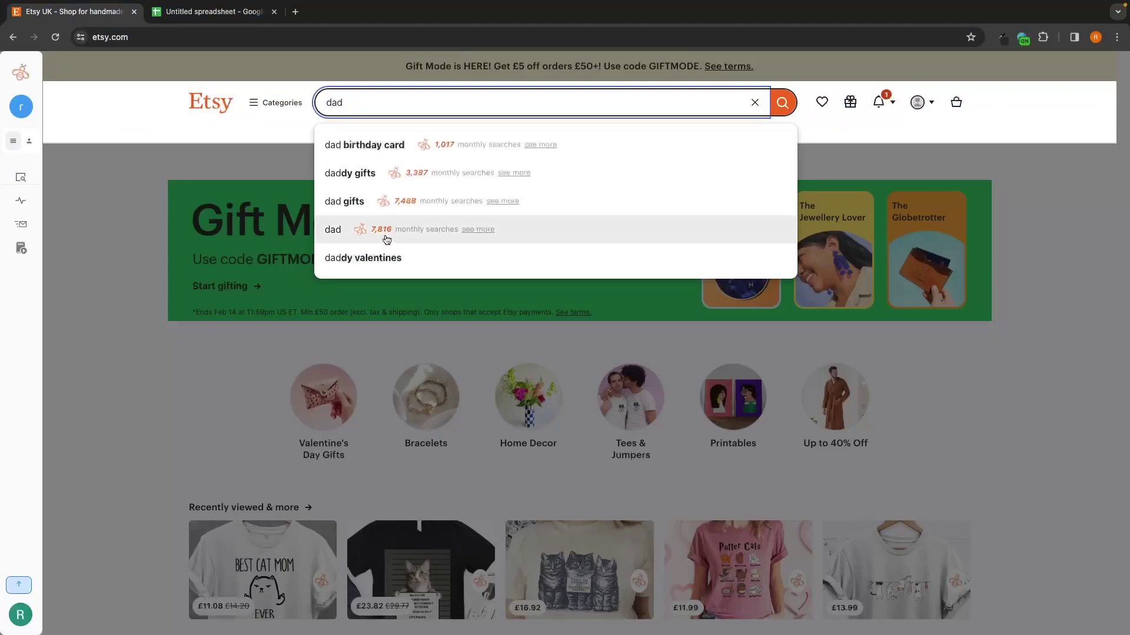
Enter 7800 in B4 and Dad in A4, then return to the Etsy dad suggestions.
{"action": "left_click", "coordinate": [176, 13]}
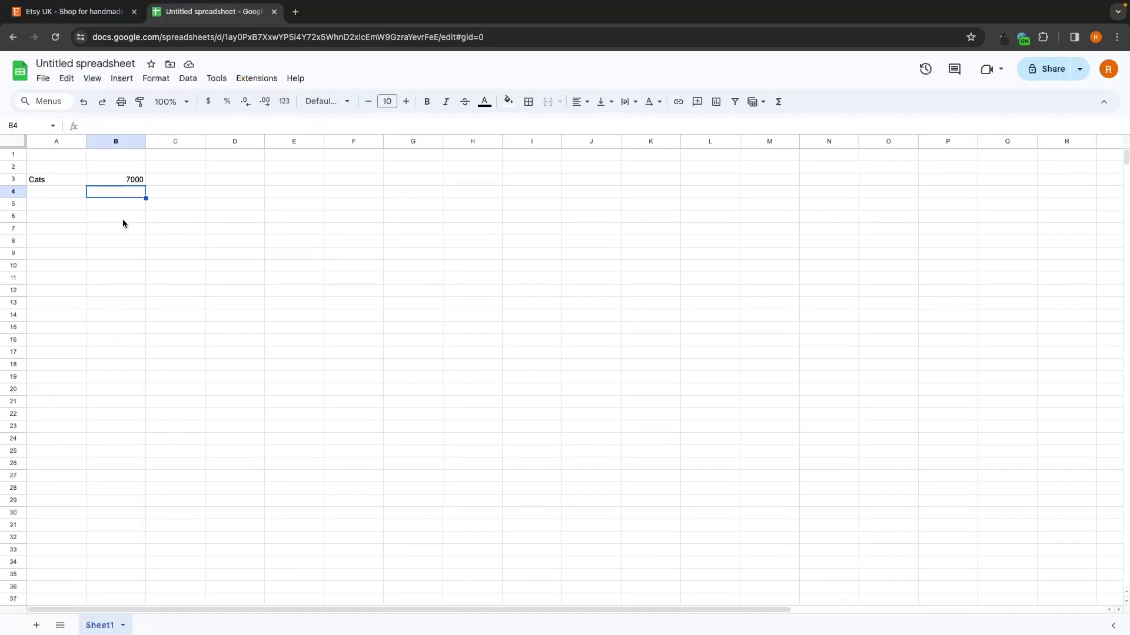
{"action": "type", "text": "7800"}
{"action": "key", "text": "Return"}
{"action": "left_click", "coordinate": [71, 193]}
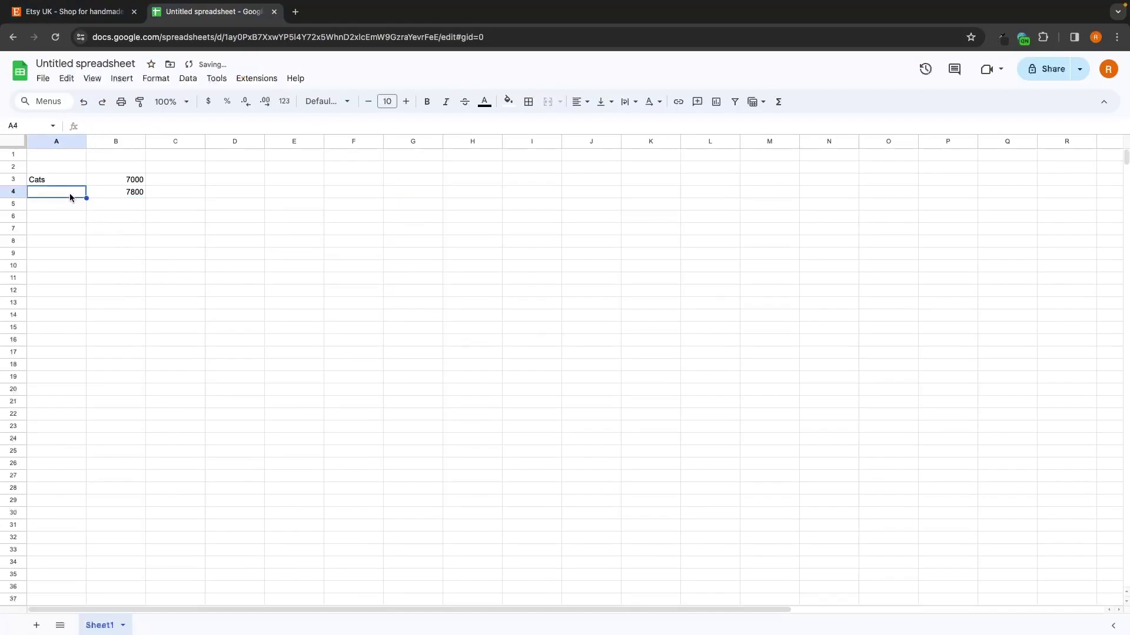
{"action": "type", "text": "Dad"}
{"action": "key", "text": "Return"}
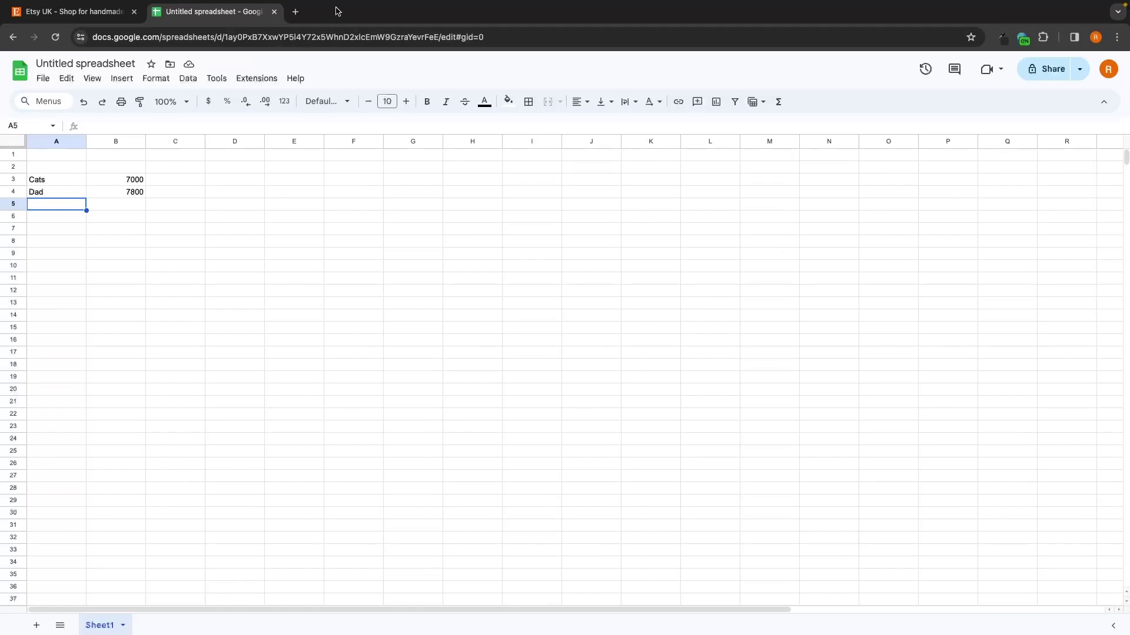
{"action": "left_click", "coordinate": [77, 12]}
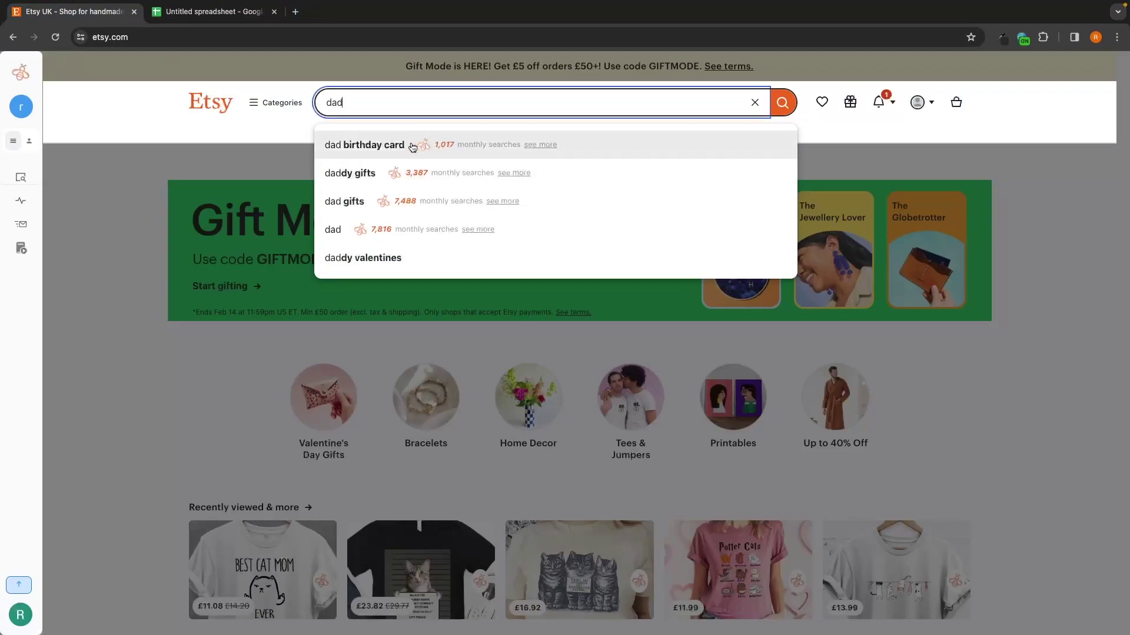
{"action": "mouse_move", "coordinate": [29, 156]}
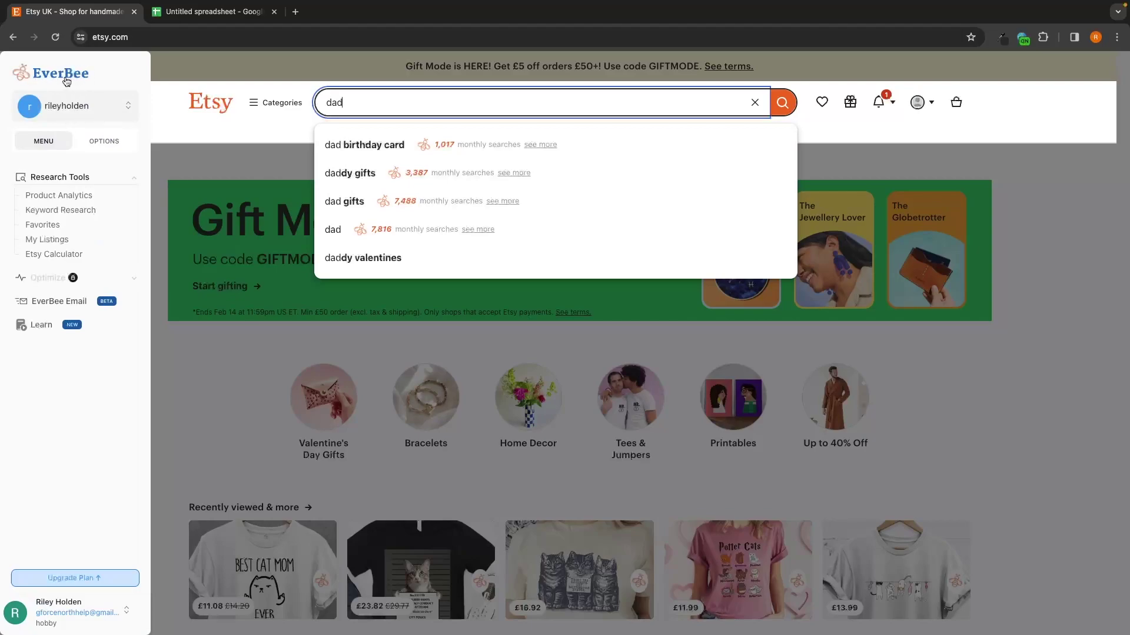
Open EverBee's Keyword Research and search the keyword 'cats'.
{"action": "left_click", "coordinate": [67, 214]}
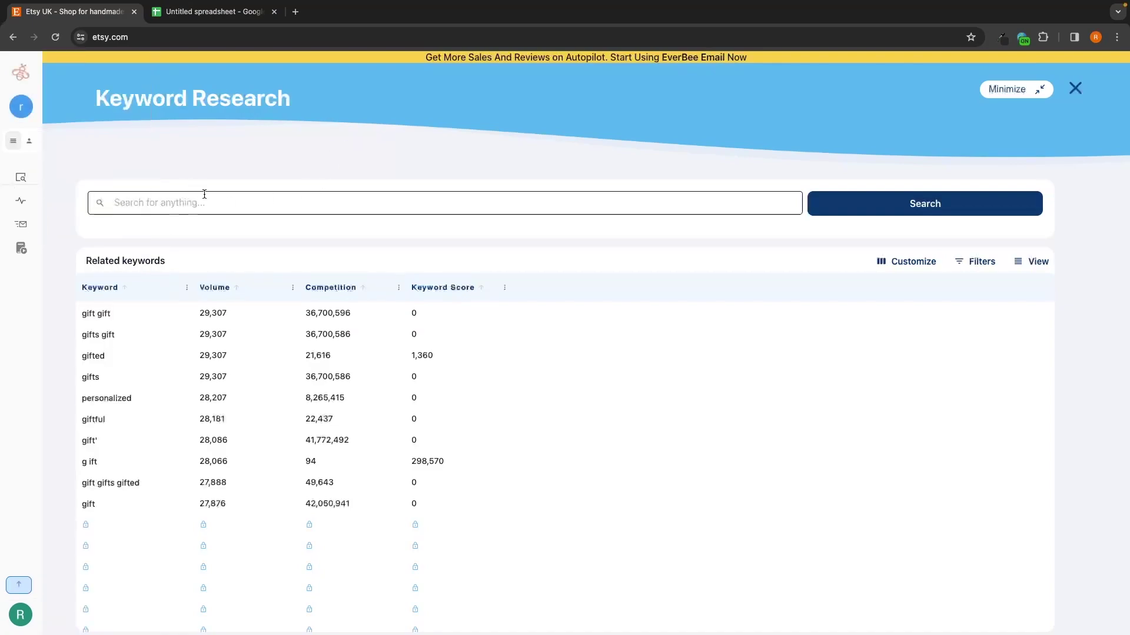
{"action": "scroll", "coordinate": [189, 326], "scroll_direction": "down", "scroll_amount": 2}
{"action": "scroll", "coordinate": [191, 328], "scroll_direction": "up", "scroll_amount": 2}
{"action": "left_click", "coordinate": [284, 206]}
{"action": "type", "text": "cats"}
{"action": "key", "text": "Return"}
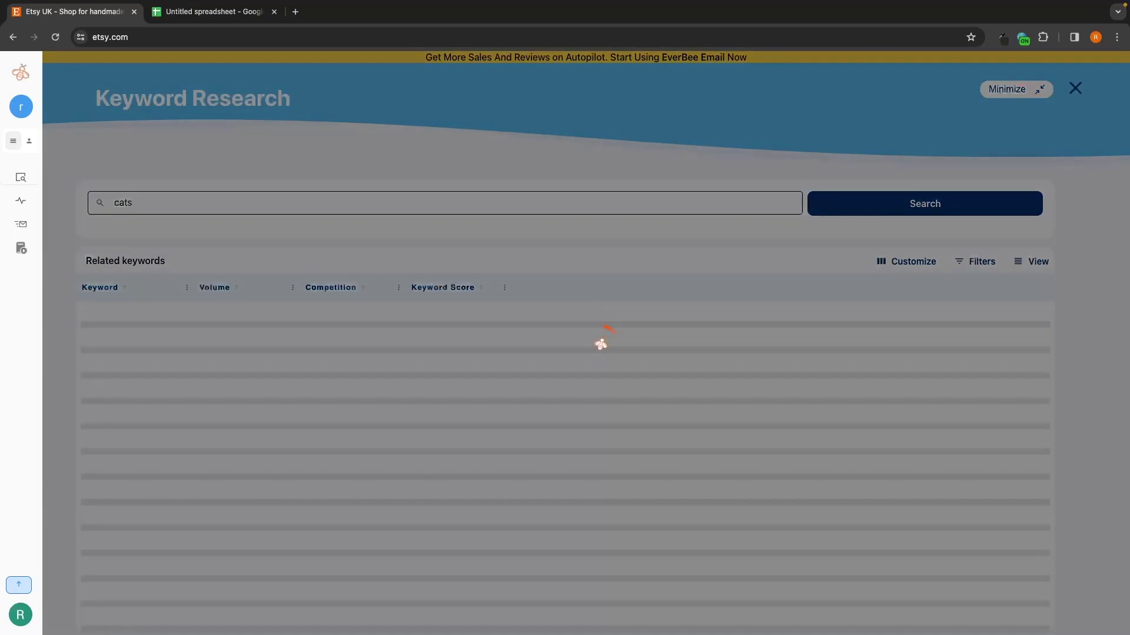
Replace 'cats' with 'dad' and run the keyword search.
{"action": "scroll", "coordinate": [524, 164], "scroll_direction": "down", "scroll_amount": 3}
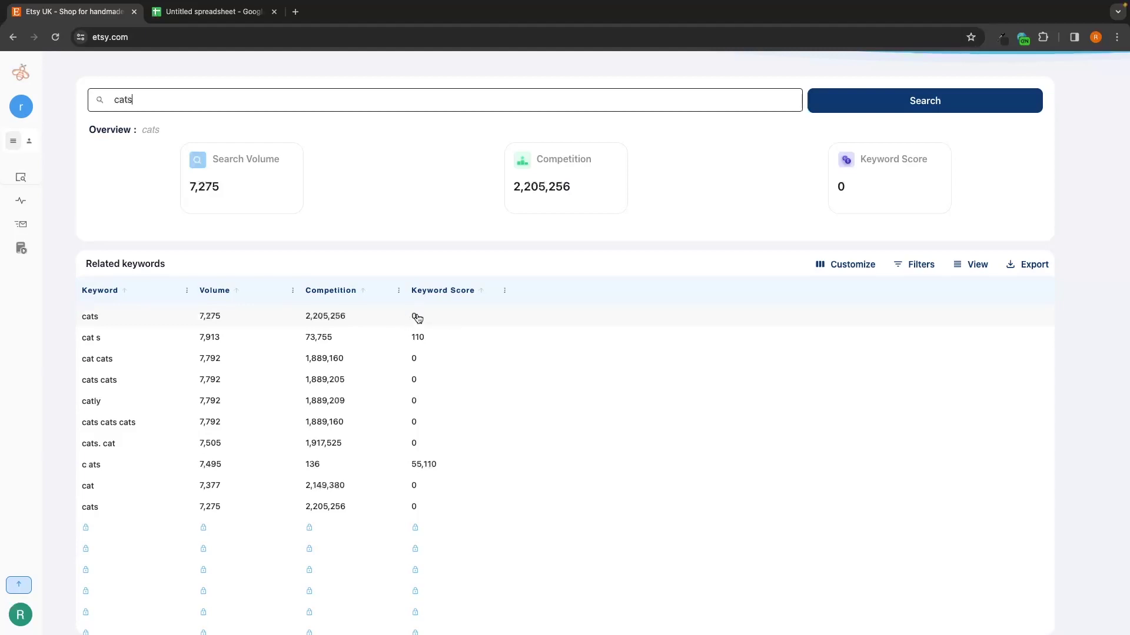
{"action": "left_click_drag", "start_coordinate": [142, 101], "coordinate": [94, 106]}
{"action": "type", "text": "dad"}
{"action": "key", "text": "Return"}
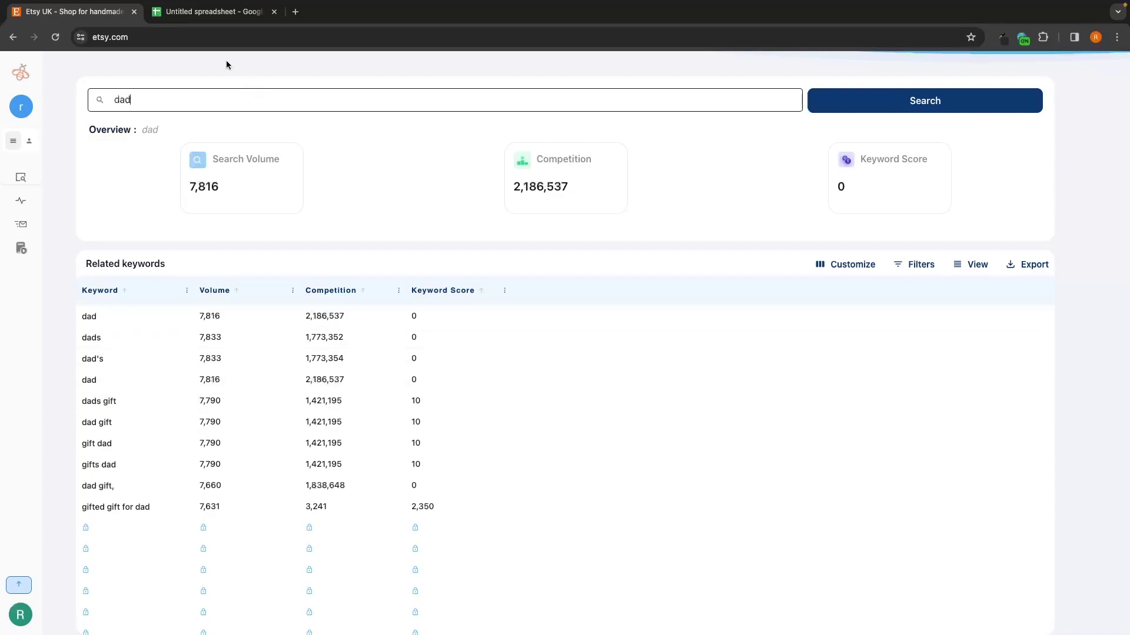
Clear the old Cats and Dad entries from the spreadsheet.
{"action": "left_click", "coordinate": [212, 12]}
{"action": "left_click_drag", "start_coordinate": [53, 165], "coordinate": [143, 207]}
{"action": "key", "text": "Delete"}
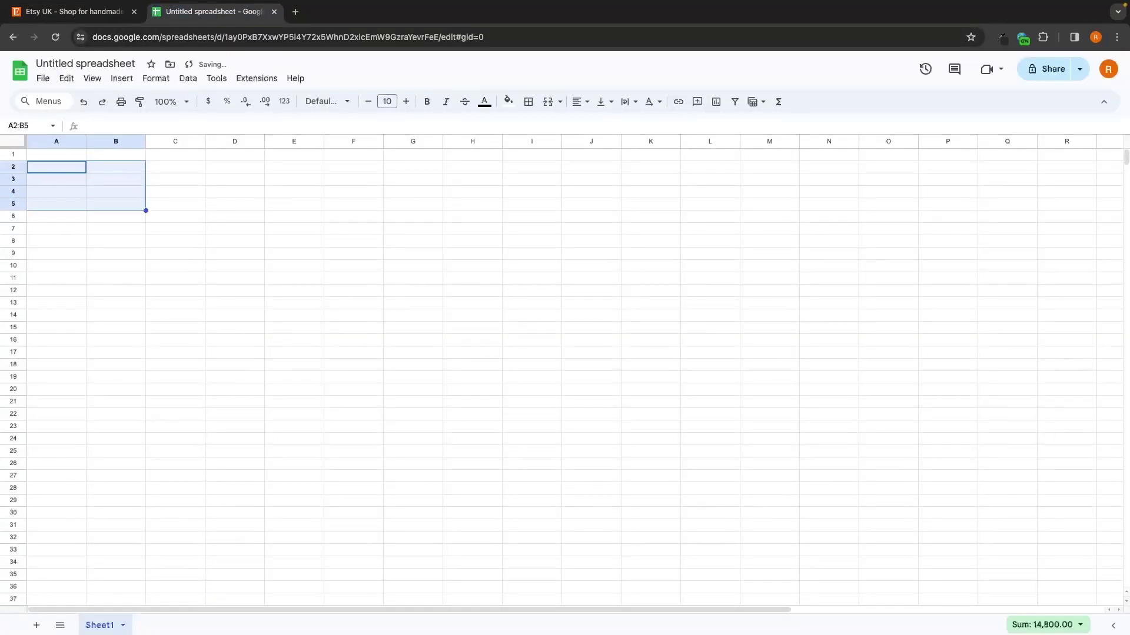
{"action": "left_click", "coordinate": [179, 203]}
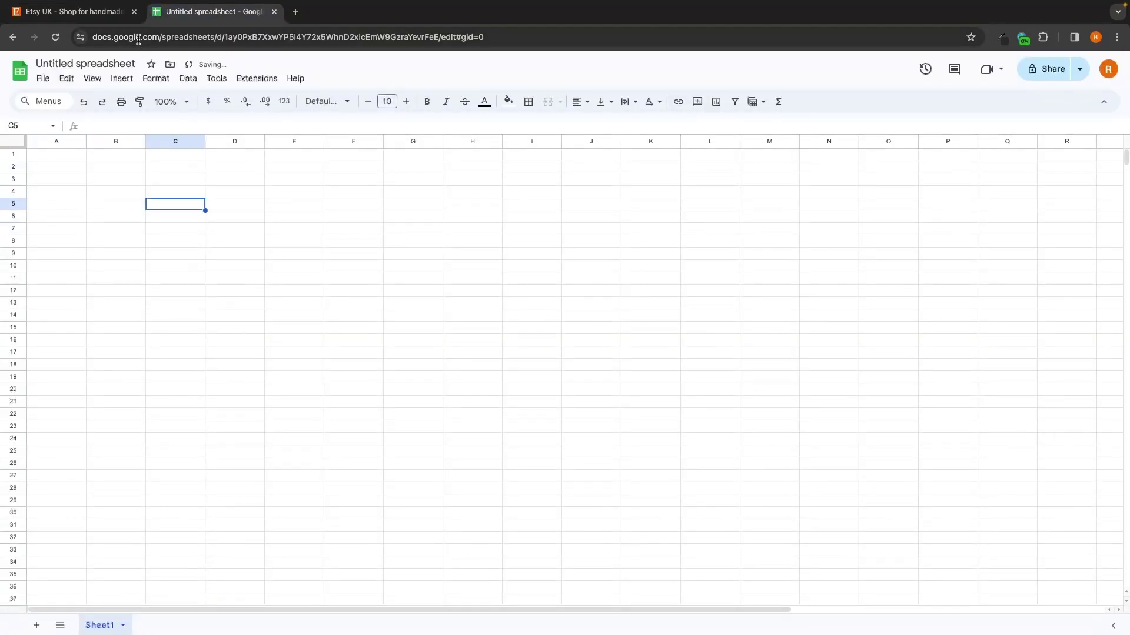
Type headers 'Keyword' in A1 and 'Search Volume' in B1.
{"action": "double_click", "coordinate": [56, 157]}
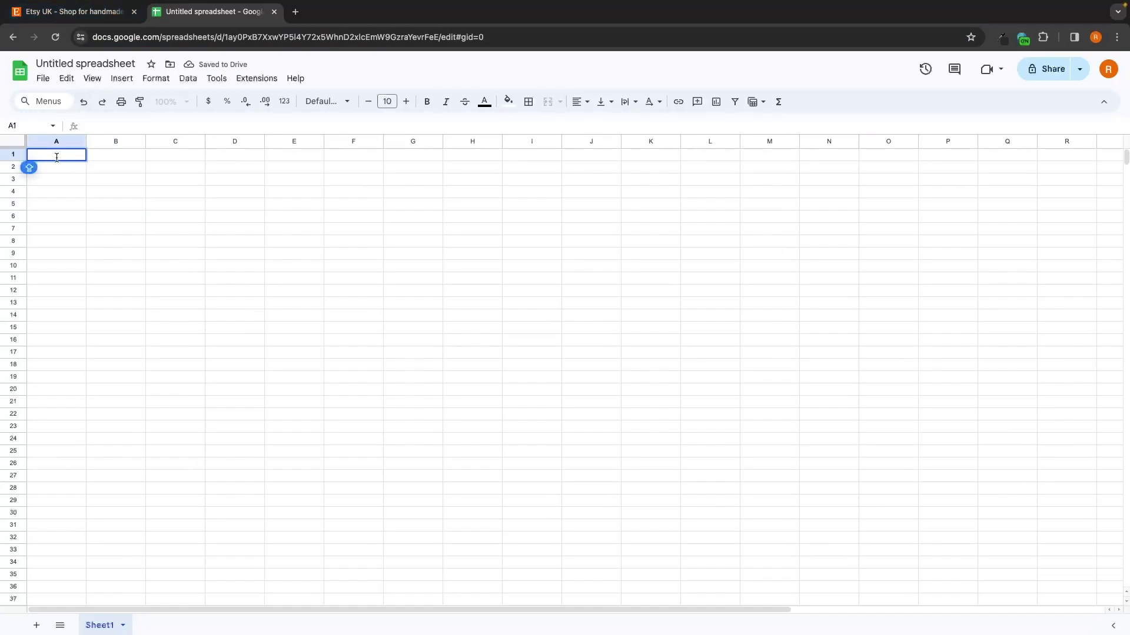
{"action": "type", "text": "Keyword"}
{"action": "key", "text": "Return"}
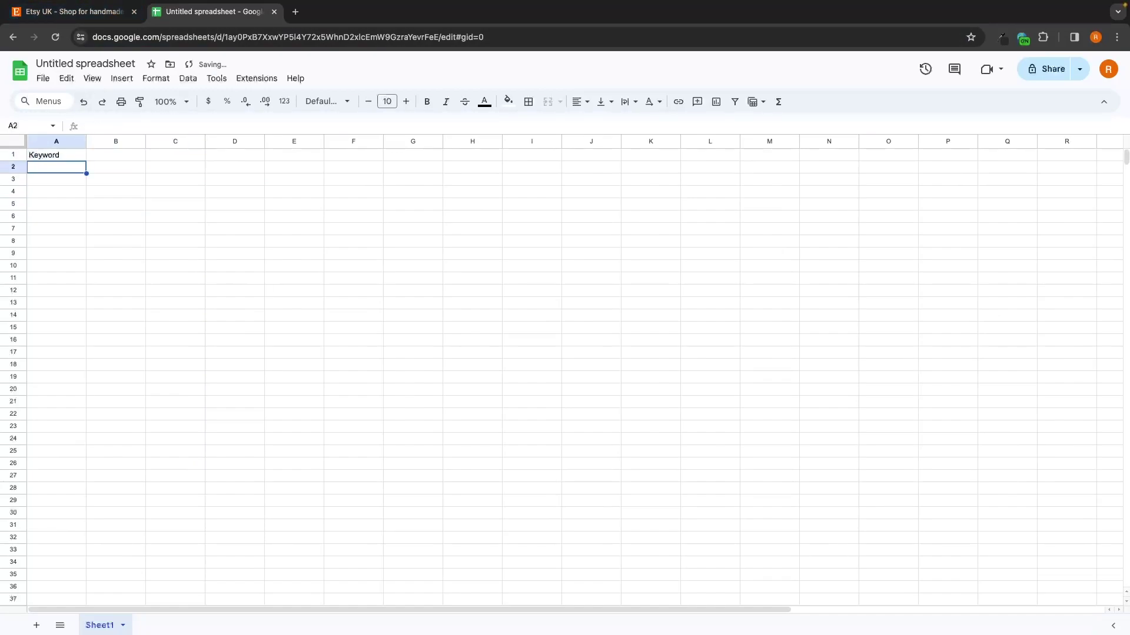
{"action": "double_click", "coordinate": [106, 159]}
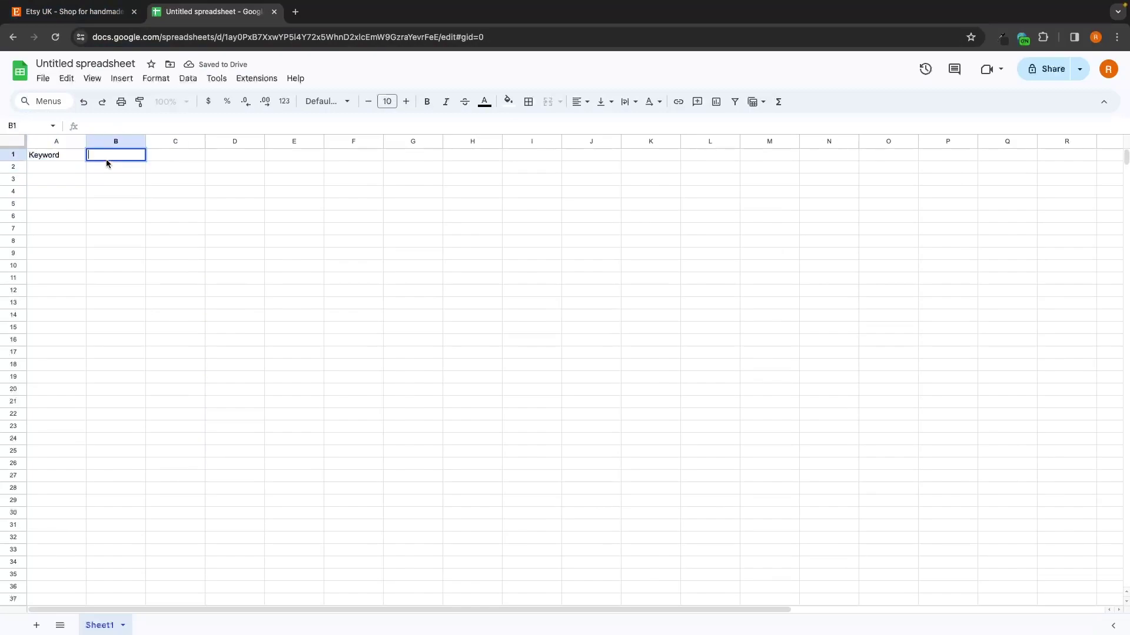
{"action": "type", "text": "Search Volume"}
{"action": "key", "text": "super+1"}
Replace 'dad' with 'van' in EverBee's keyword search and run it.
{"action": "double_click", "coordinate": [151, 111]}
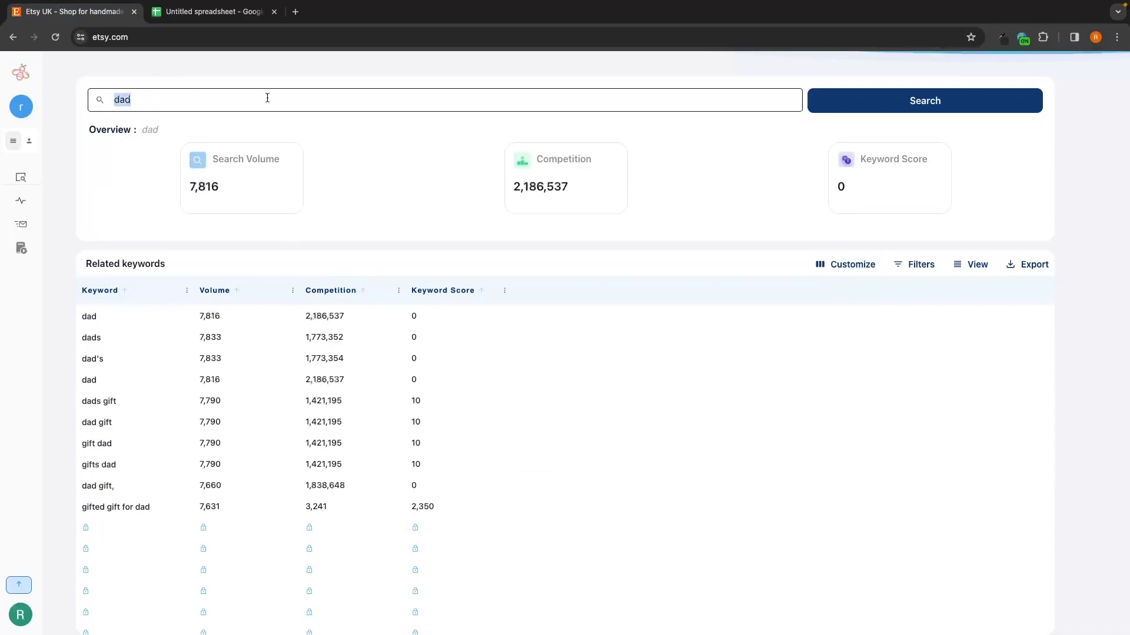
{"action": "type", "text": "van"}
{"action": "key", "text": "Return"}
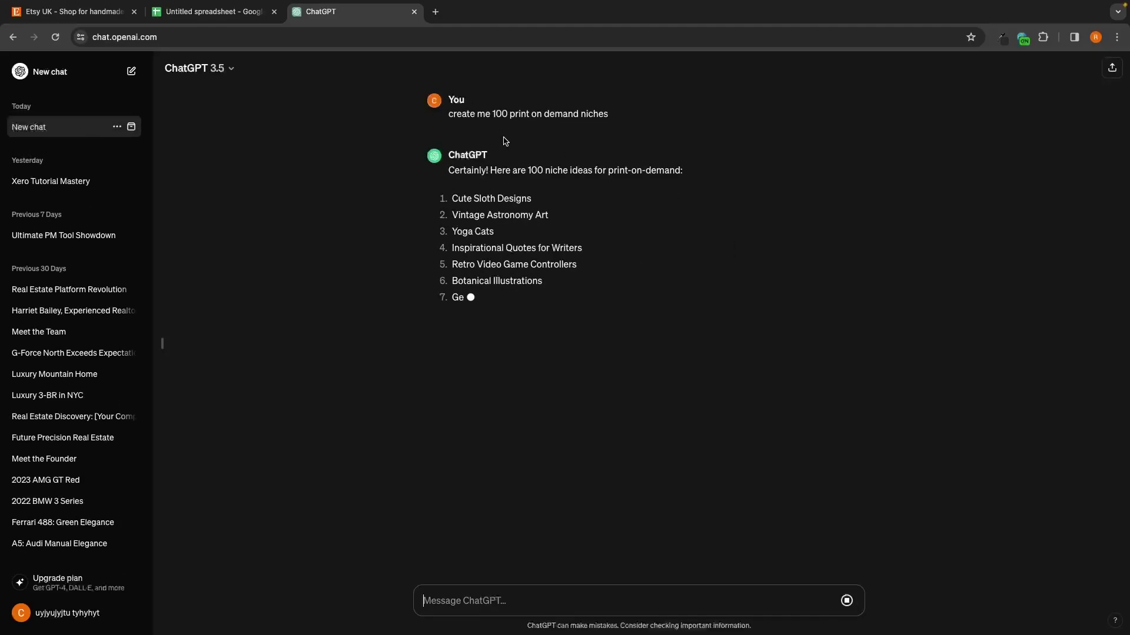
Copy 'Sloth' from ChatGPT's first niche idea and run it as an EverBee keyword search.
{"action": "double_click", "coordinate": [477, 200]}
{"action": "key", "text": "ctrl+c"}
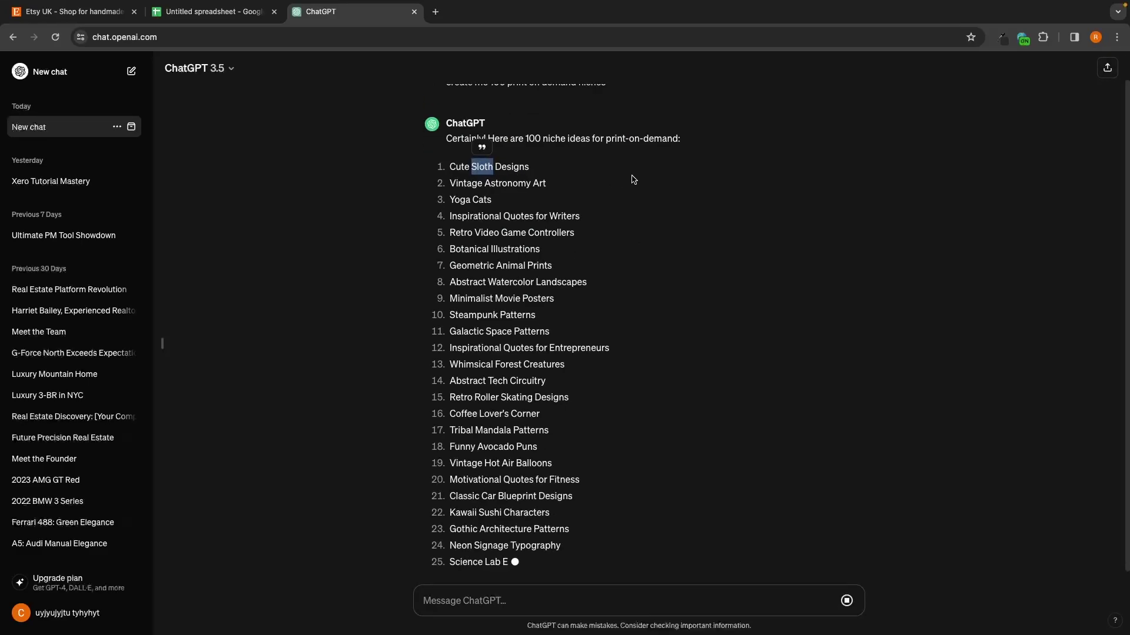
{"action": "scroll", "coordinate": [623, 177], "scroll_direction": "up", "scroll_amount": 2}
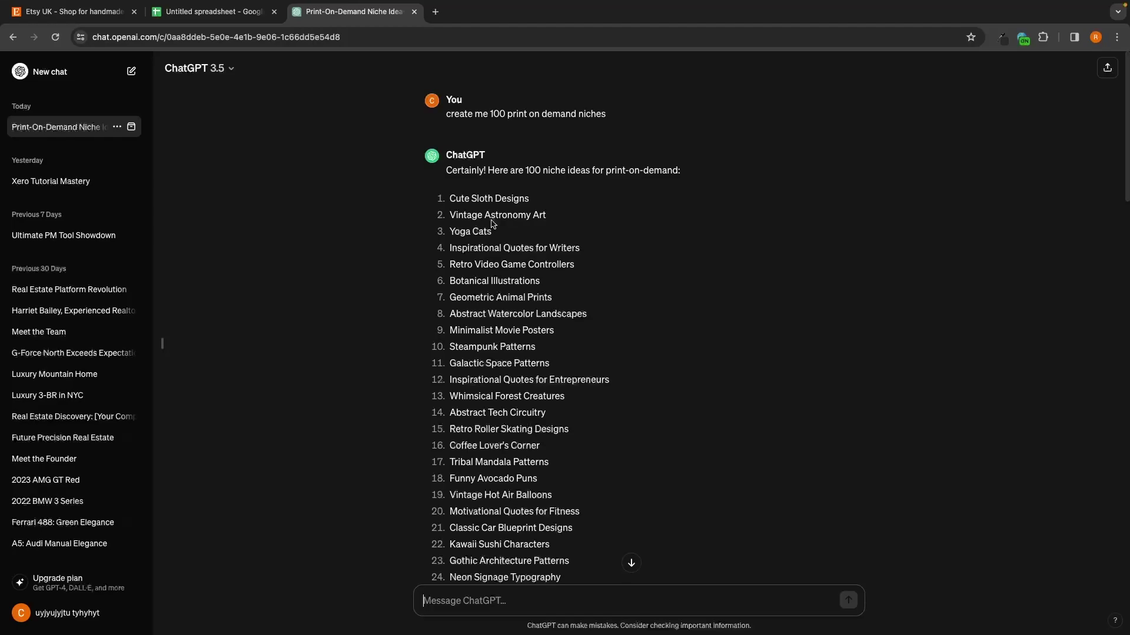
{"action": "left_click_drag", "start_coordinate": [471, 198], "coordinate": [489, 198]}
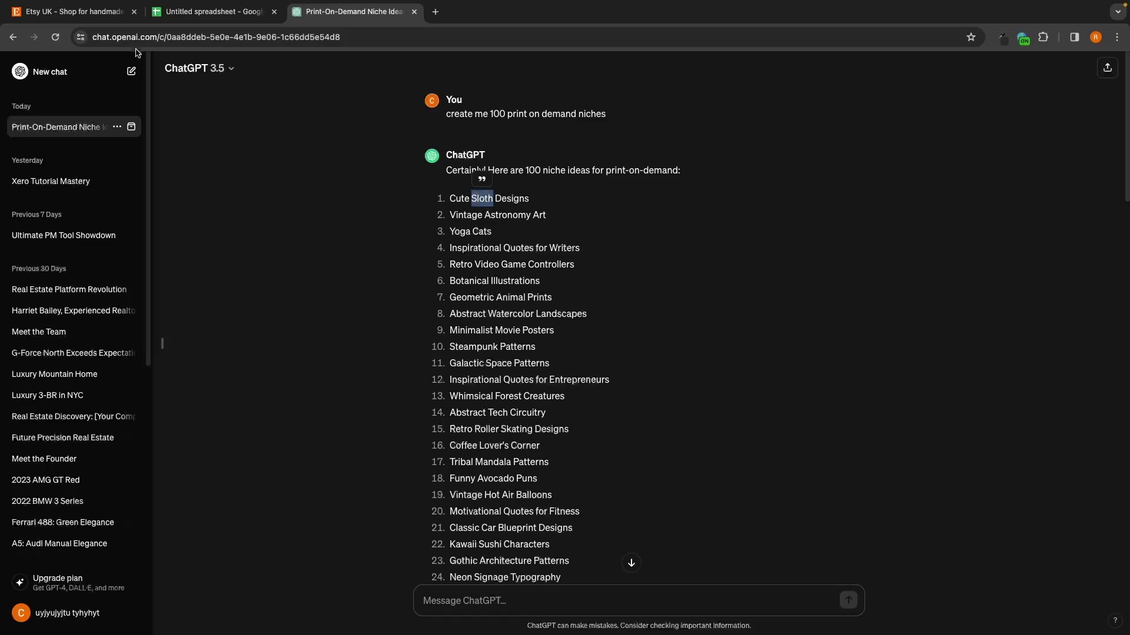
{"action": "left_click", "coordinate": [117, 11]}
{"action": "key", "text": "ctrl+a"}
{"action": "key", "text": "ctrl+v"}
{"action": "key", "text": "Return"}
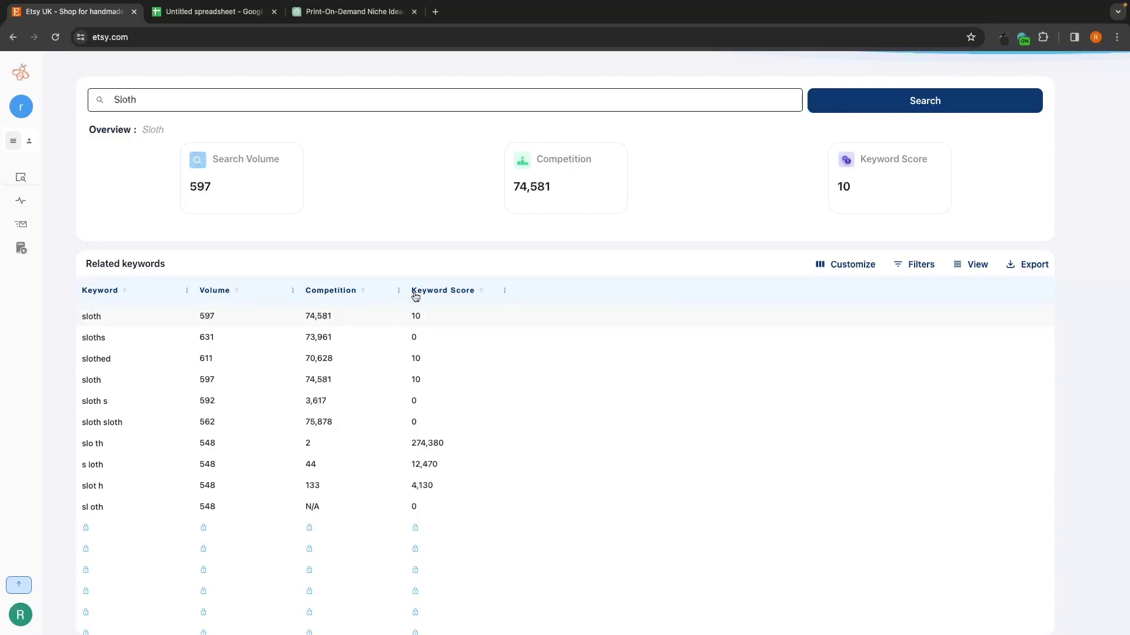
Copy Cute Sloth Designs from the ChatGPT niche list and search it in EverBee.
{"action": "left_click", "coordinate": [353, 11]}
{"action": "left_click", "coordinate": [487, 199]}
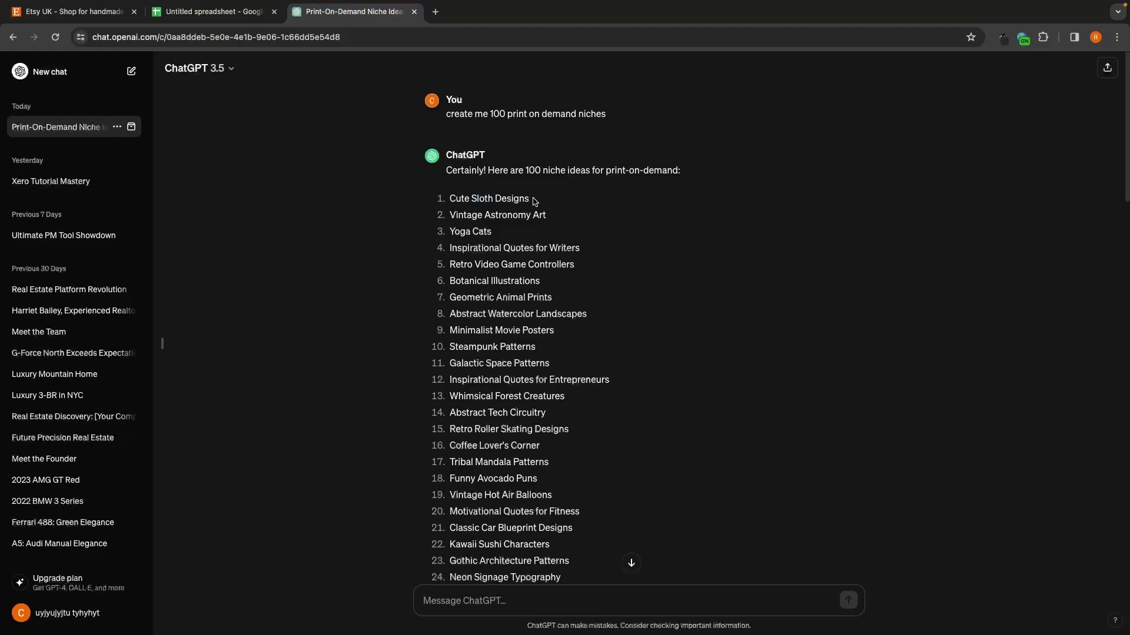
{"action": "left_click_drag", "start_coordinate": [533, 202], "coordinate": [449, 198]}
{"action": "key", "text": "ctrl+c"}
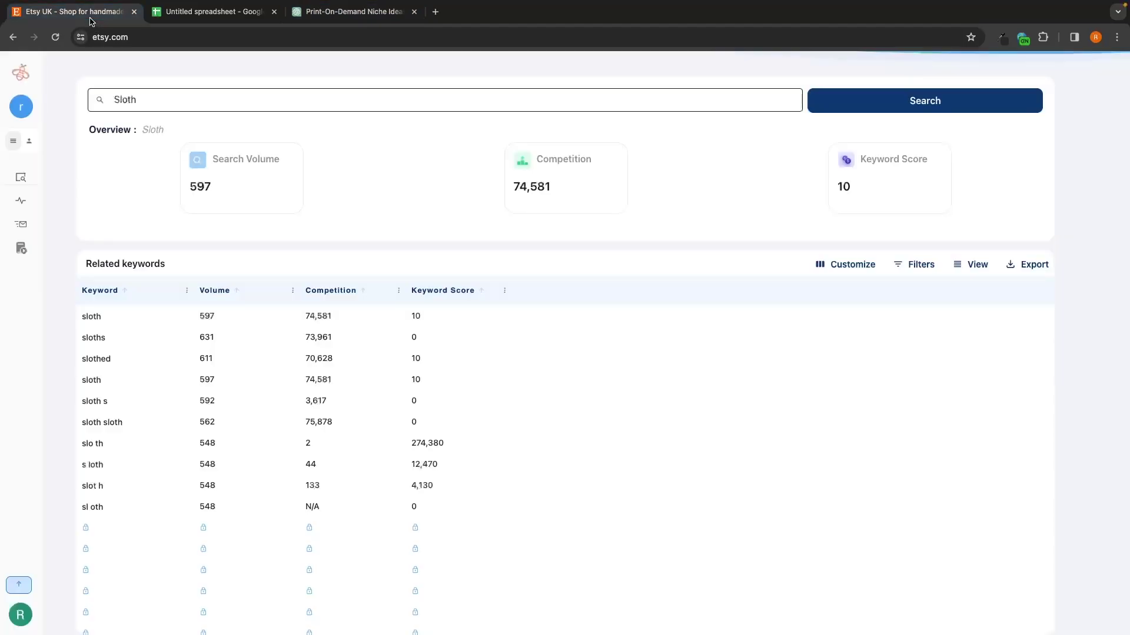
{"action": "left_click", "coordinate": [89, 13]}
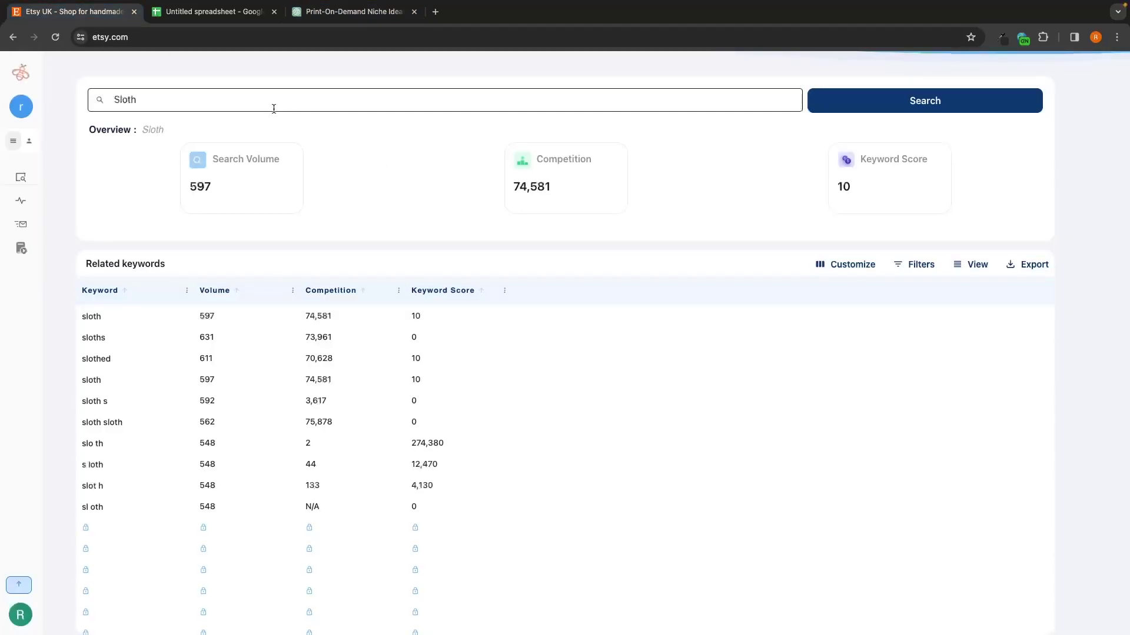
{"action": "double_click", "coordinate": [130, 100]}
{"action": "key", "text": "ctrl+v"}
{"action": "left_click", "coordinate": [900, 108]}
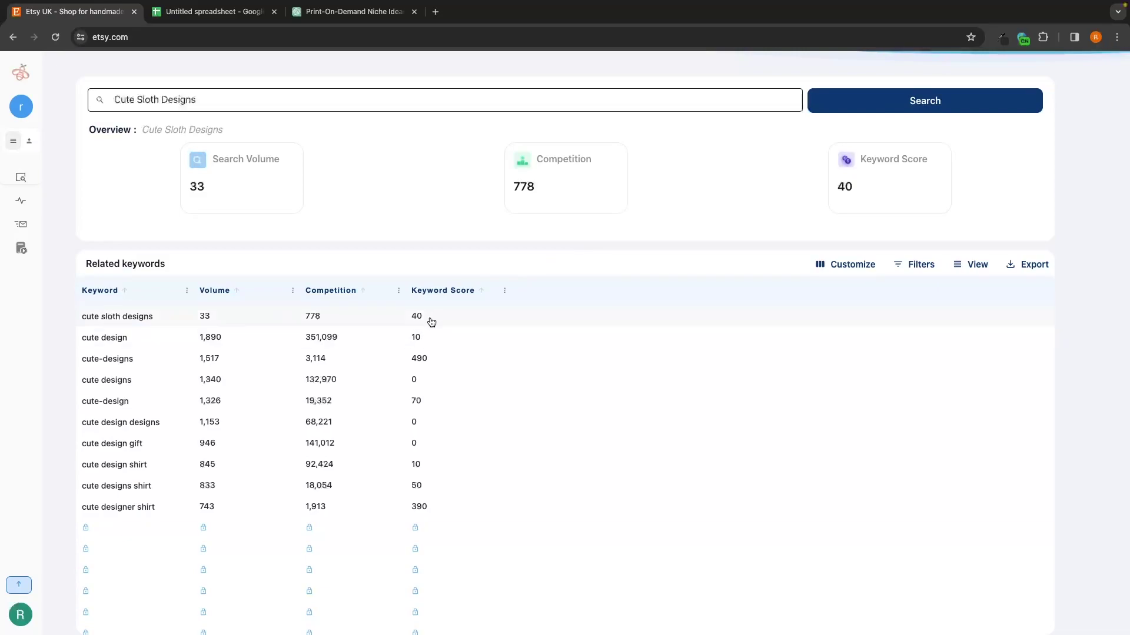
Copy Vintage Astronomy Art from the niche list and search it in EverBee.
{"action": "left_click", "coordinate": [318, 13]}
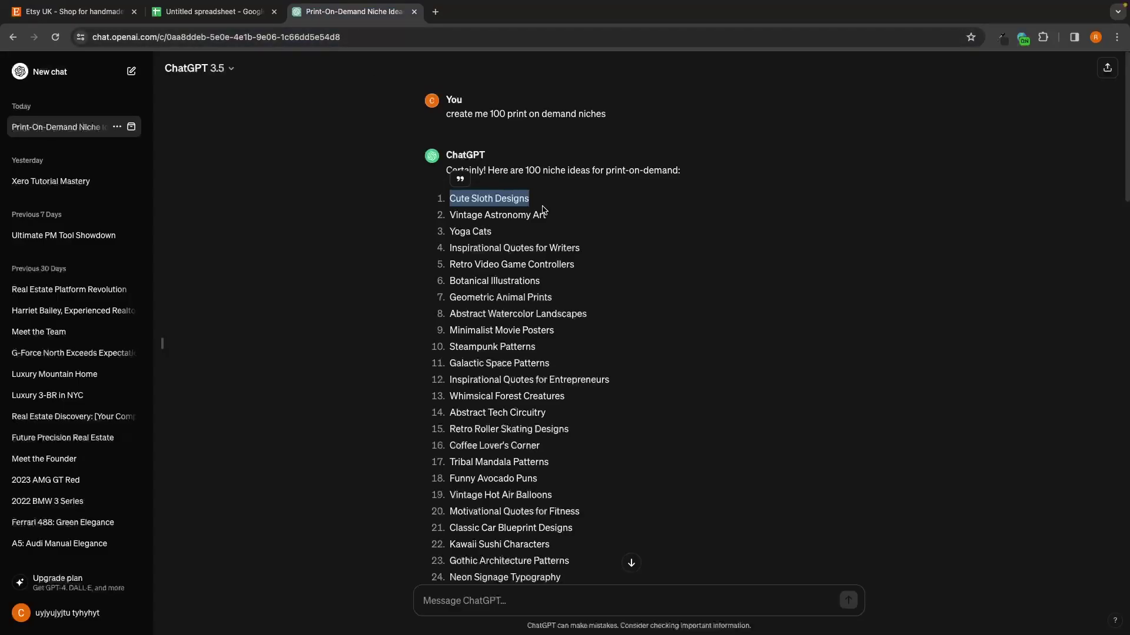
{"action": "left_click_drag", "start_coordinate": [547, 216], "coordinate": [449, 215]}
{"action": "key", "text": "ctrl+c"}
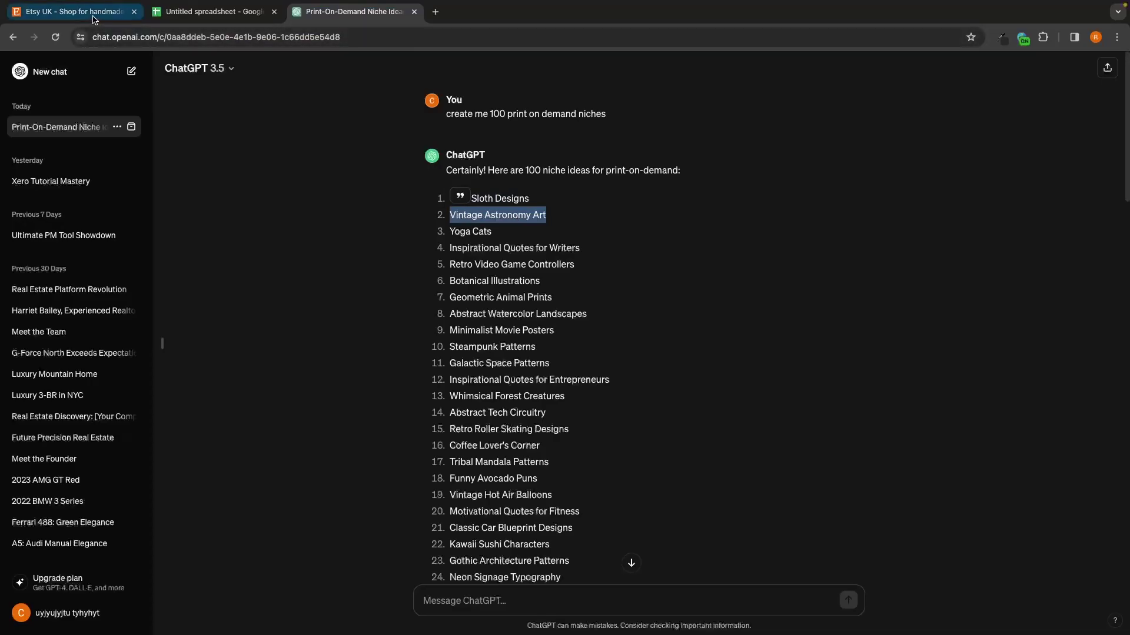
{"action": "left_click", "coordinate": [93, 18]}
{"action": "triple_click", "coordinate": [266, 106]}
{"action": "key", "text": "ctrl+v"}
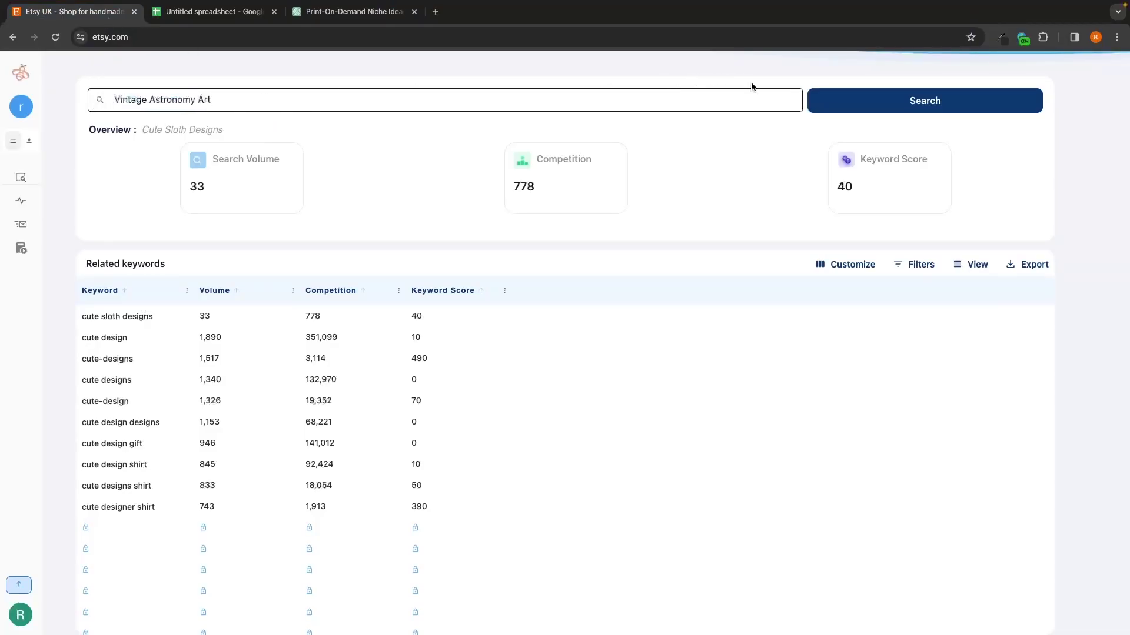
{"action": "left_click", "coordinate": [832, 97]}
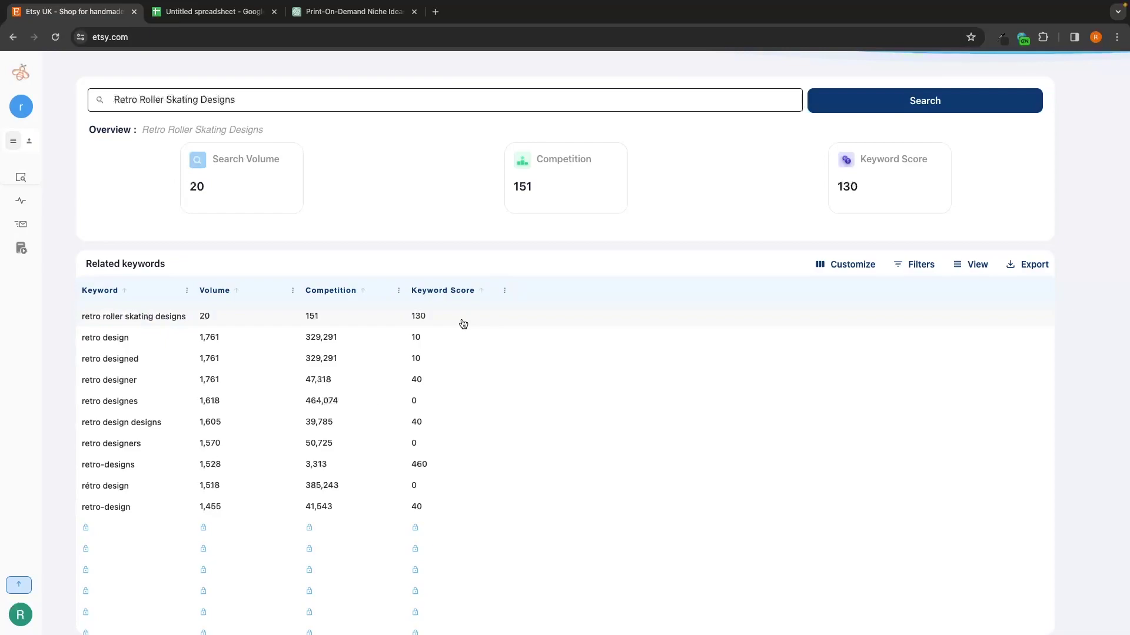
Copy niche 15, Retro Roller Skating Designs, from the ChatGPT list into EverBee.
{"action": "left_click", "coordinate": [373, 13]}
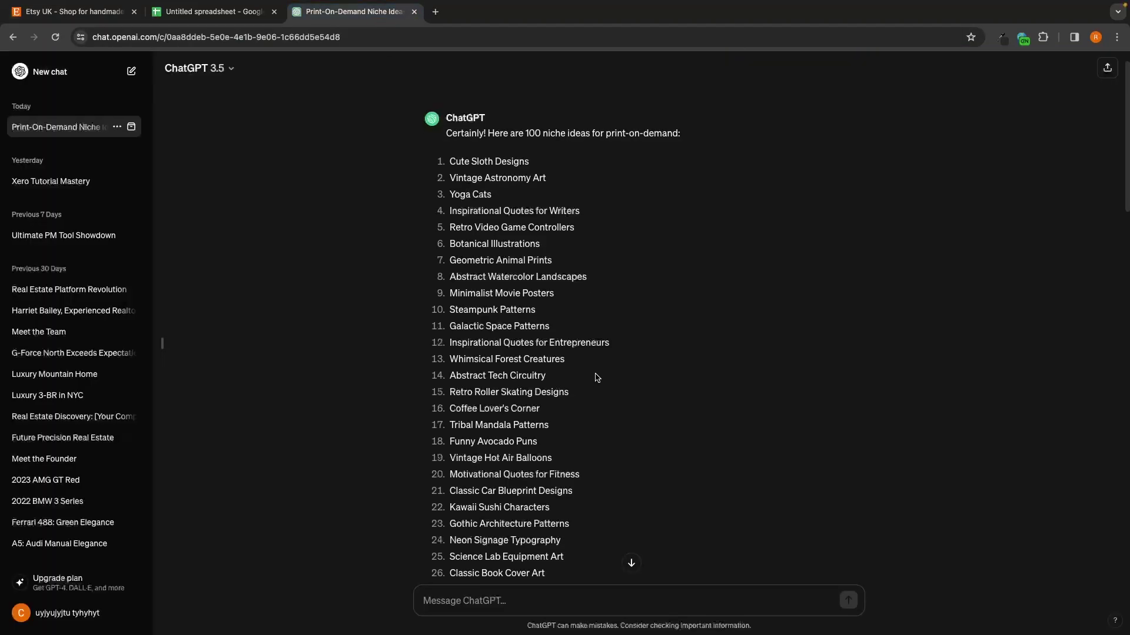
{"action": "left_click_drag", "start_coordinate": [582, 396], "coordinate": [449, 395]}
{"action": "key", "text": "ctrl+c"}
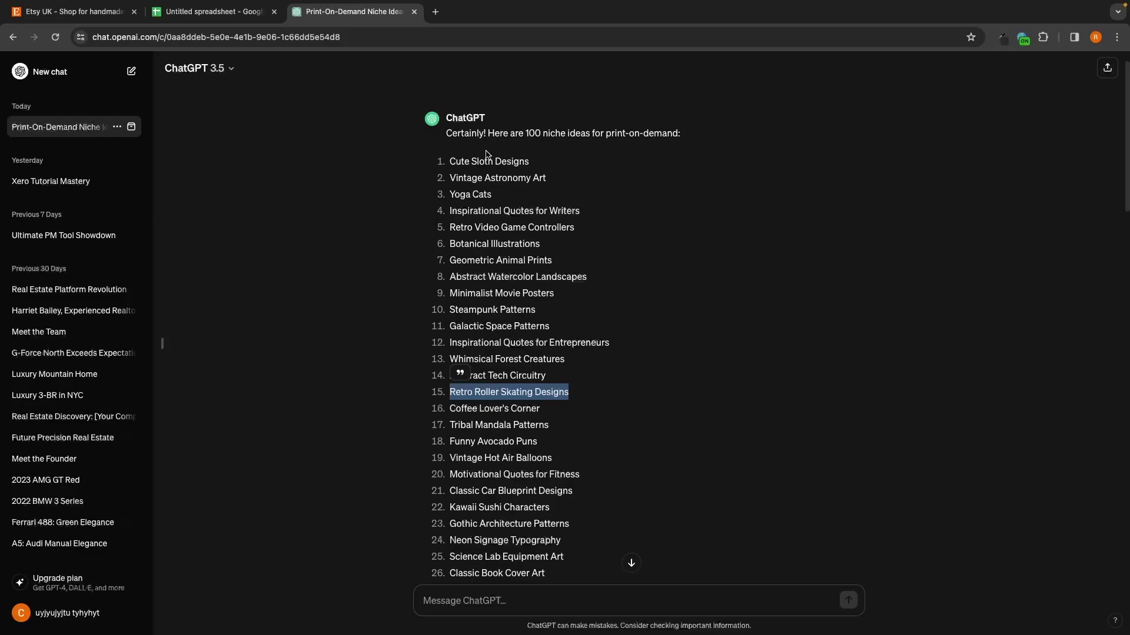
{"action": "left_click", "coordinate": [75, 13]}
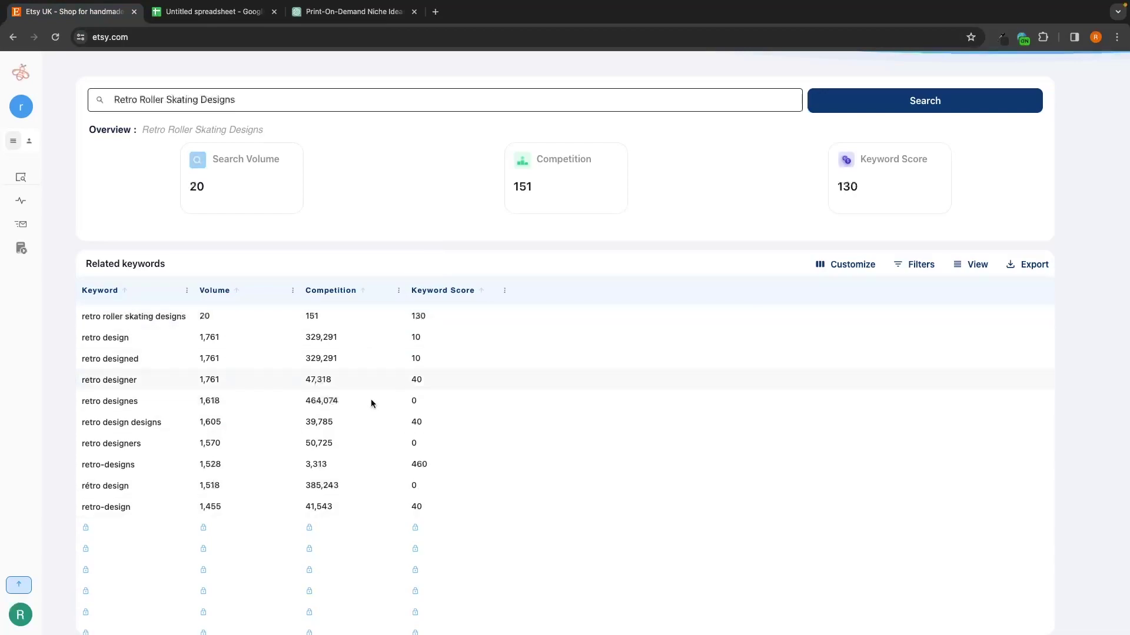
Enter Retro Roller Skating Designs in A2 and keyword score 130 in B2.
{"action": "left_click", "coordinate": [211, 12]}
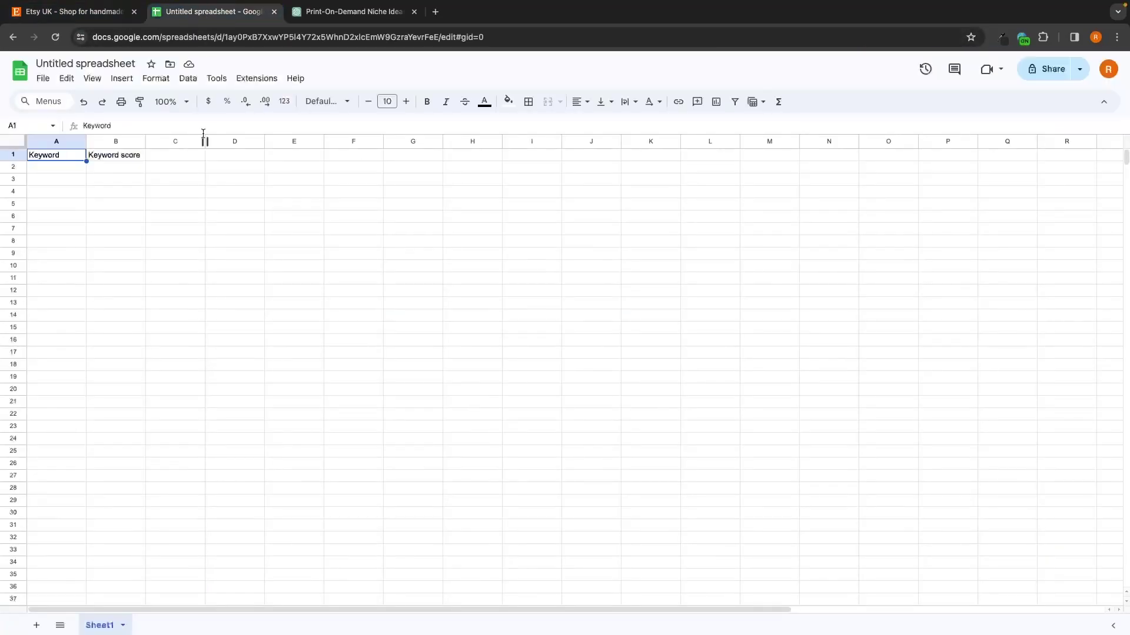
{"action": "left_click", "coordinate": [72, 170]}
{"action": "key", "text": "ctrl+v"}
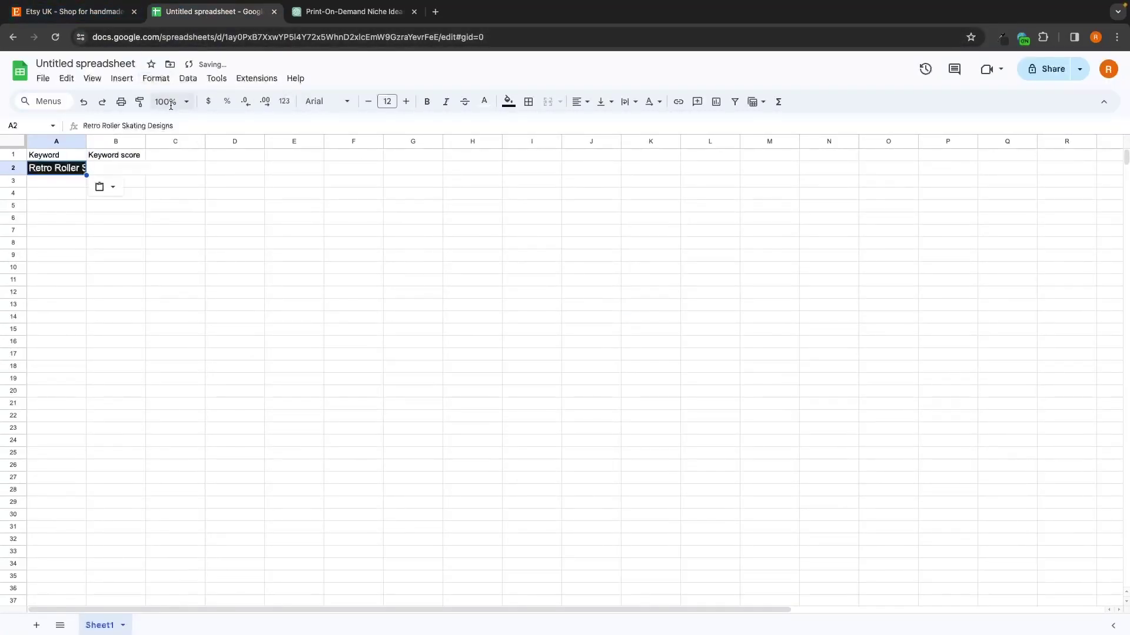
{"action": "left_click", "coordinate": [112, 170]}
{"action": "double_click", "coordinate": [112, 170]}
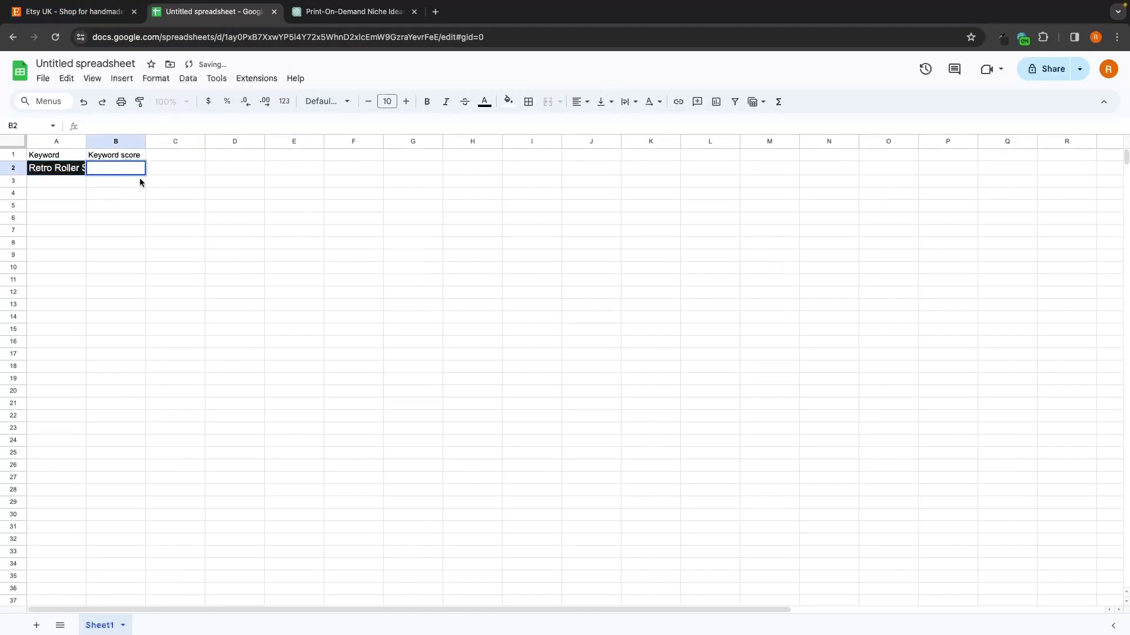
{"action": "type", "text": "140"}
{"action": "key", "text": "BackSpace"}
{"action": "key", "text": "BackSpace"}
{"action": "type", "text": "30"}
{"action": "key", "text": "Return"}
Resize column A to fit its data, then select B3.
{"action": "left_click", "coordinate": [477, 364]}
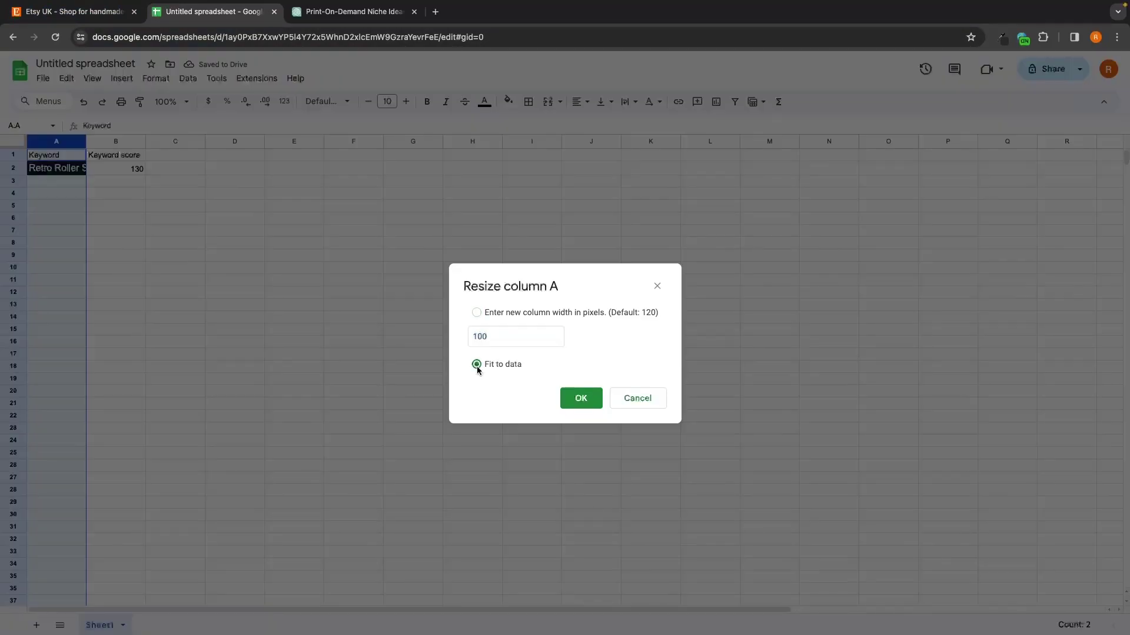
{"action": "left_click", "coordinate": [571, 399]}
{"action": "left_click", "coordinate": [204, 243]}
{"action": "left_click", "coordinate": [200, 180]}
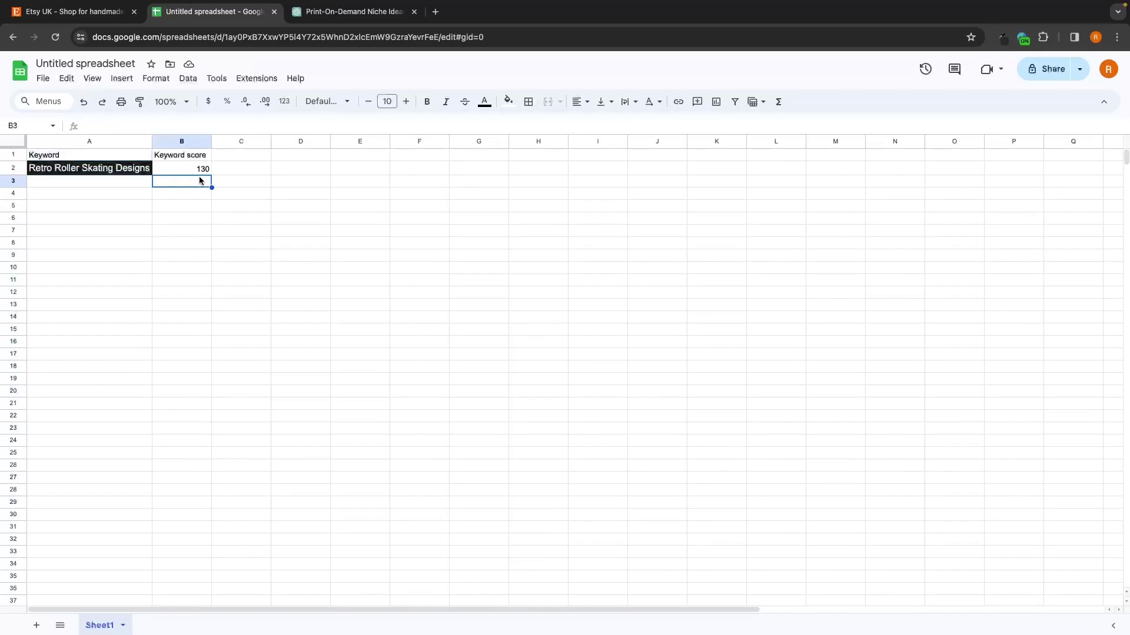
Run an EverBee keyword search for cat.
{"action": "left_click_drag", "start_coordinate": [253, 99], "coordinate": [48, 100]}
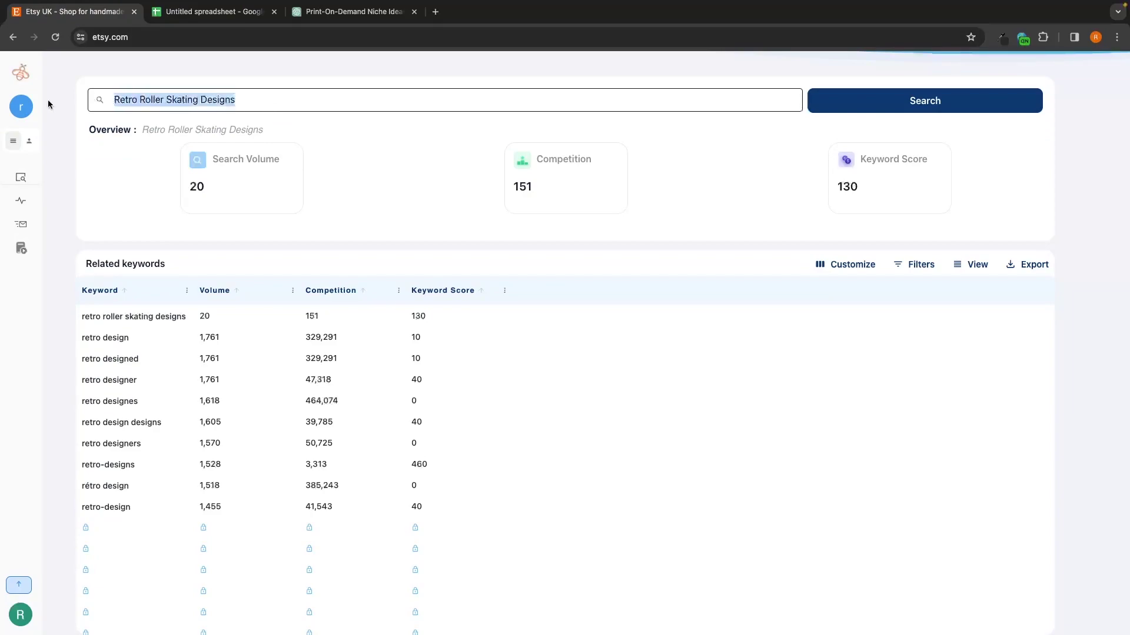
{"action": "type", "text": "cat"}
{"action": "key", "text": "Return"}
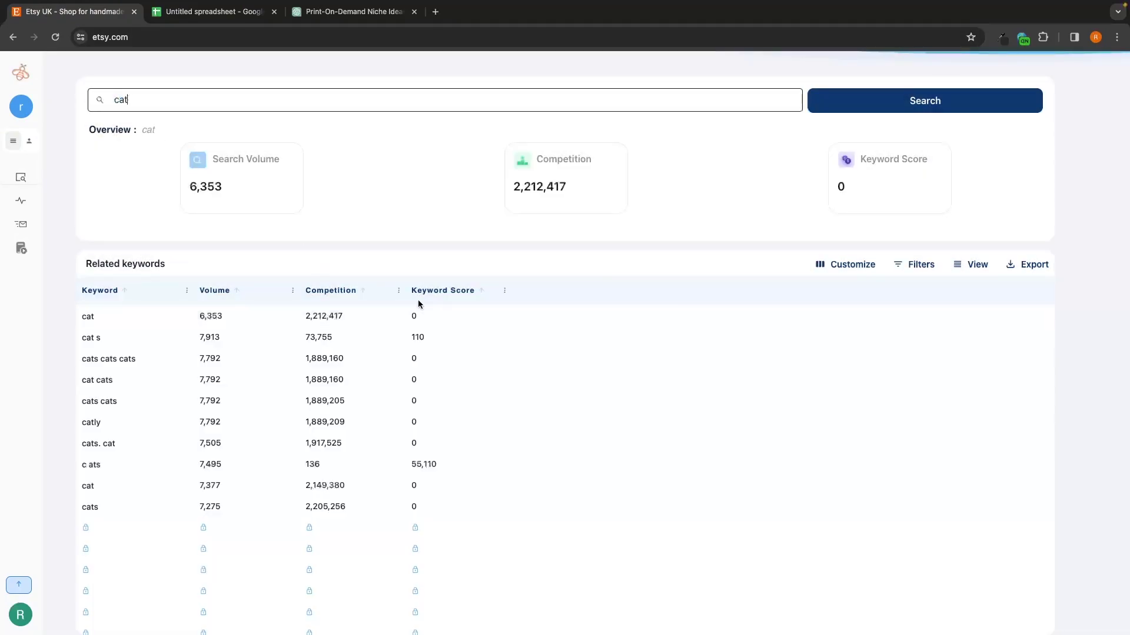
Review the Retro Roller Skating Designs entry in the keyword spreadsheet.
{"action": "key", "text": "ctrl+Tab"}
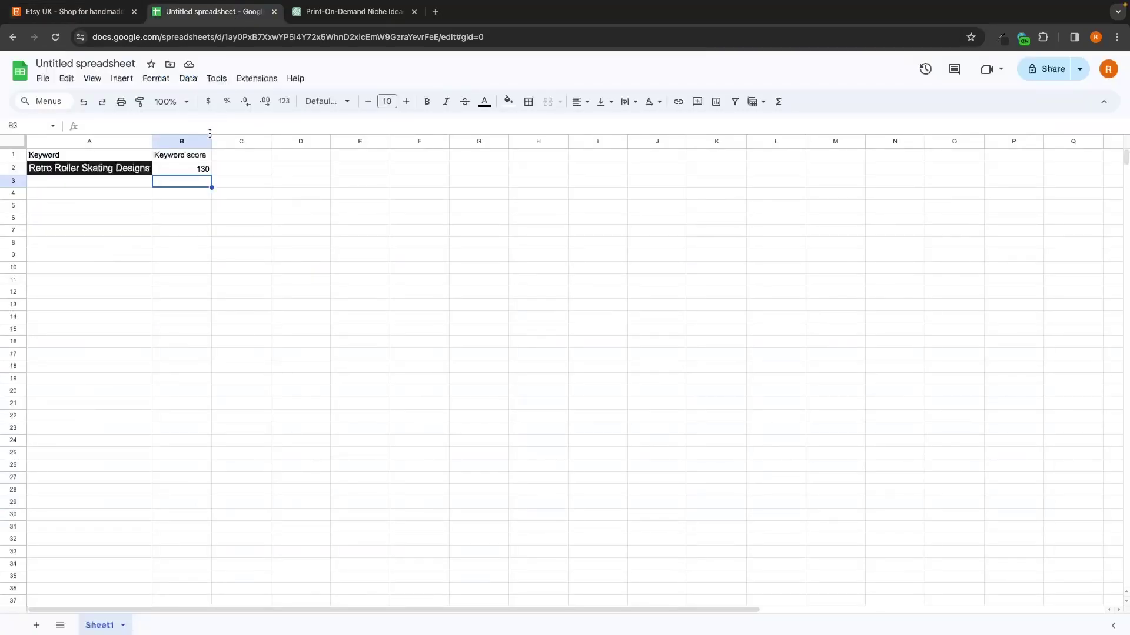
{"action": "left_click", "coordinate": [99, 173]}
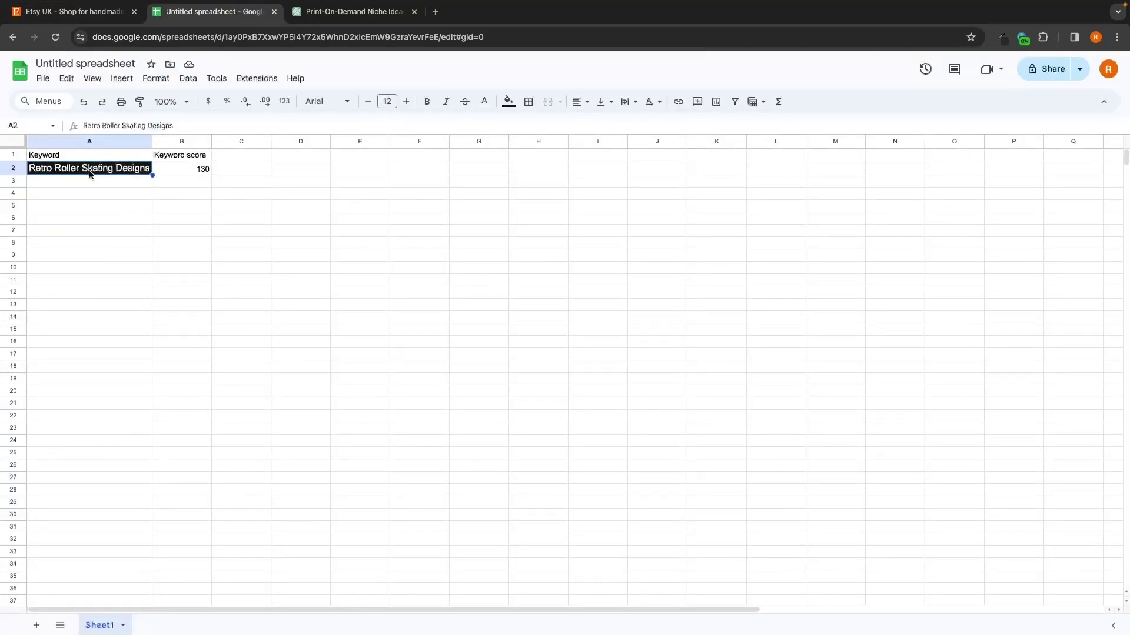
{"action": "left_click_drag", "start_coordinate": [185, 157], "coordinate": [188, 182]}
{"action": "left_click", "coordinate": [206, 205]}
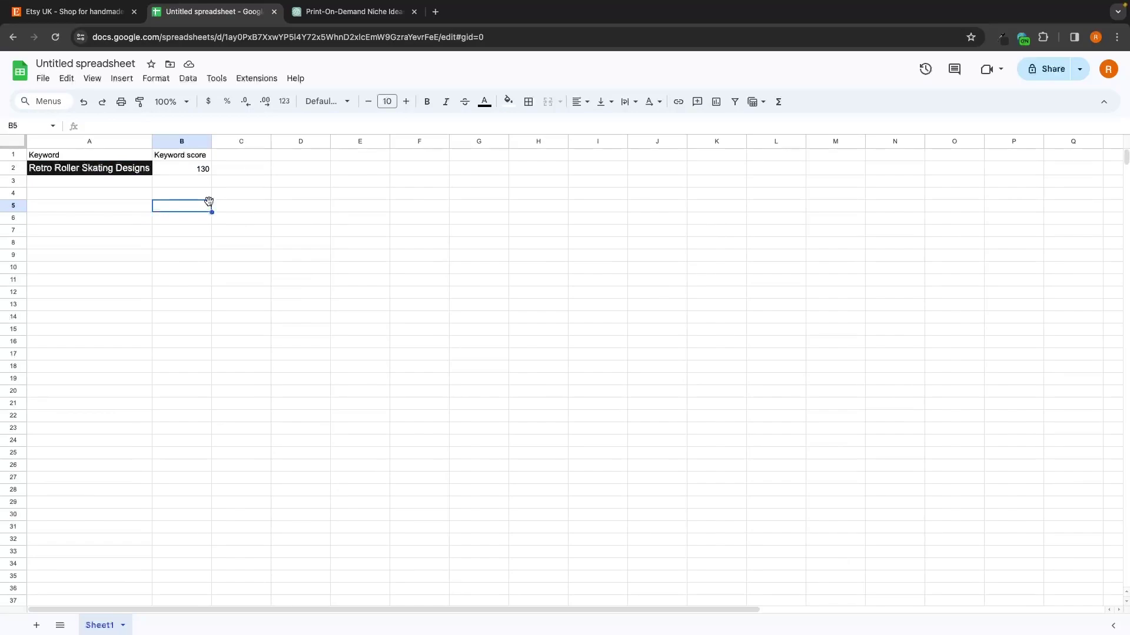
Copy the niche idea Funny Avocado Puns from the ChatGPT list.
{"action": "key", "text": "ctrl+shift+Tab"}
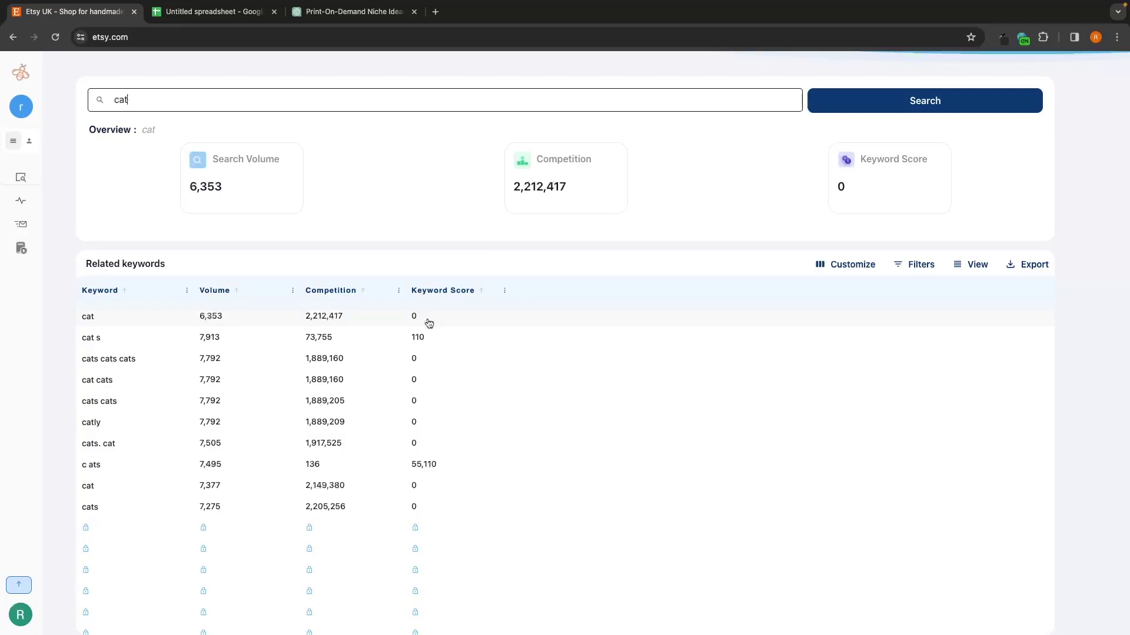
{"action": "key", "text": "ctrl+shift+Tab"}
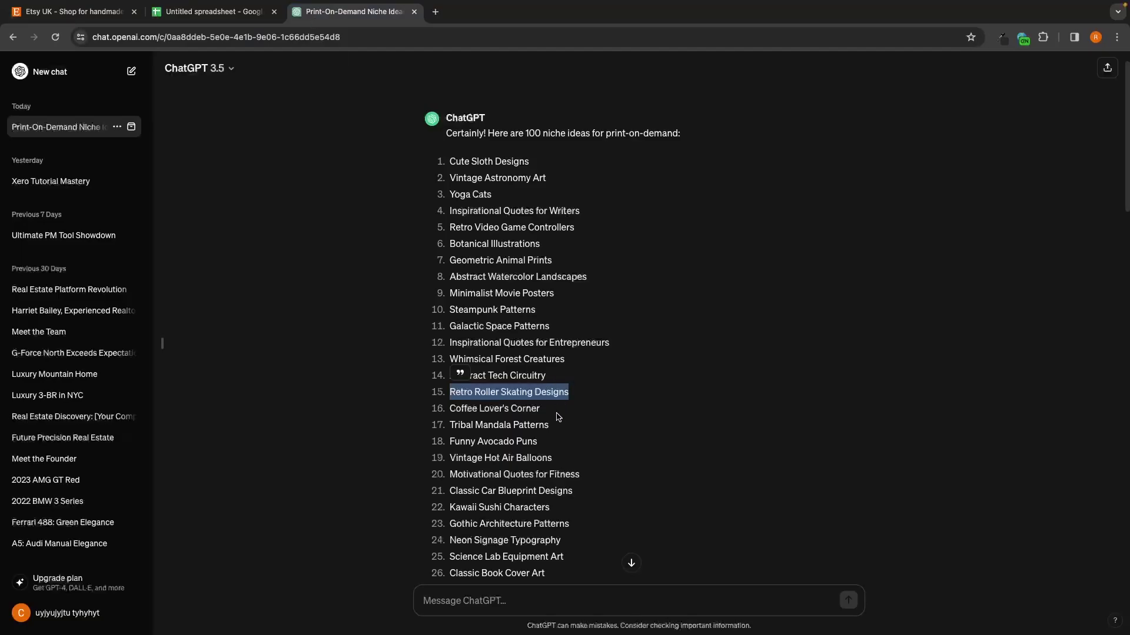
{"action": "left_click_drag", "start_coordinate": [559, 417], "coordinate": [450, 411]}
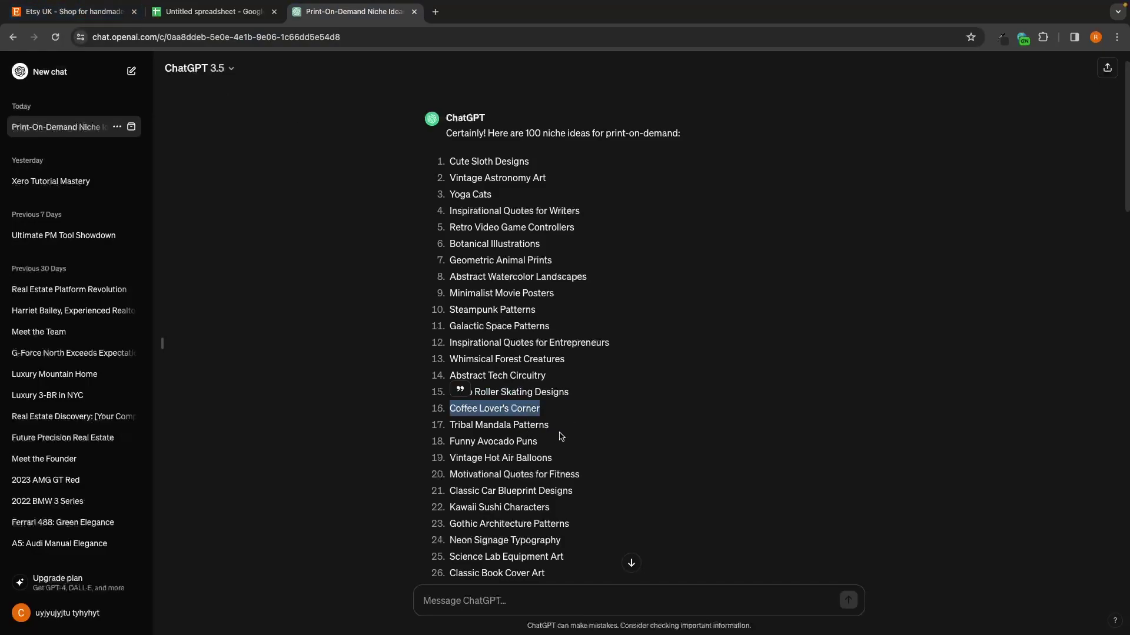
{"action": "left_click_drag", "start_coordinate": [561, 436], "coordinate": [450, 443]}
{"action": "key", "text": "ctrl+c"}
Replace cat with Funny Avocado Puns in EverBee's search: under 20 volume, 1,024 competition, score 20.
{"action": "left_click", "coordinate": [70, 12]}
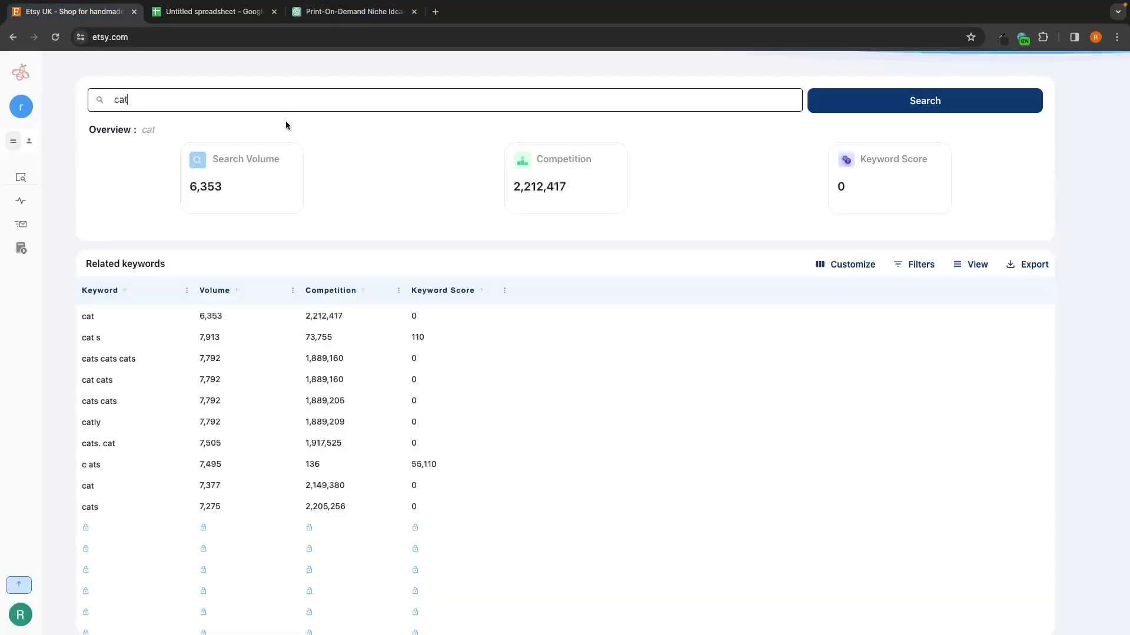
{"action": "double_click", "coordinate": [129, 101]}
{"action": "key", "text": "ctrl+v"}
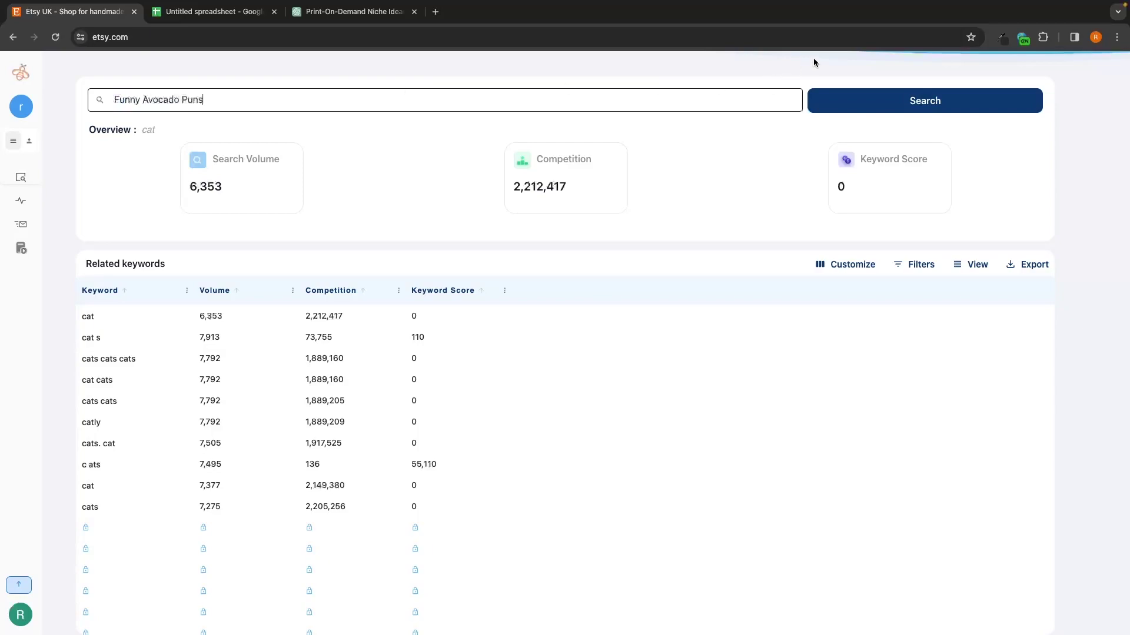
{"action": "left_click", "coordinate": [858, 95]}
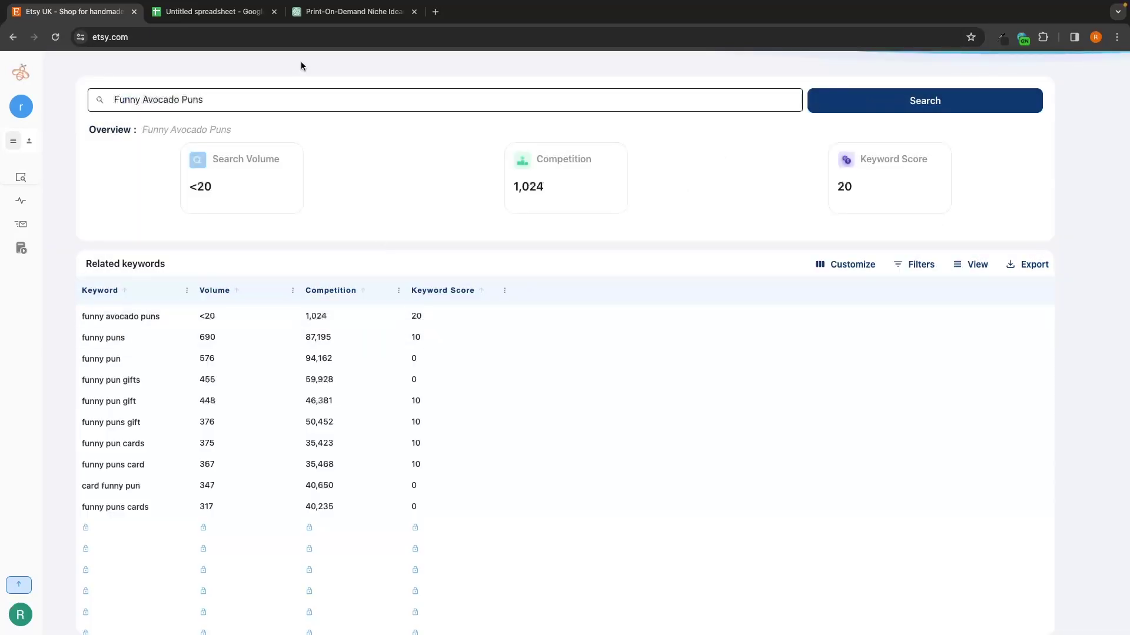
{"action": "left_click", "coordinate": [235, 12]}
{"action": "left_click", "coordinate": [77, 12]}
{"action": "mouse_move", "coordinate": [53, 199]}
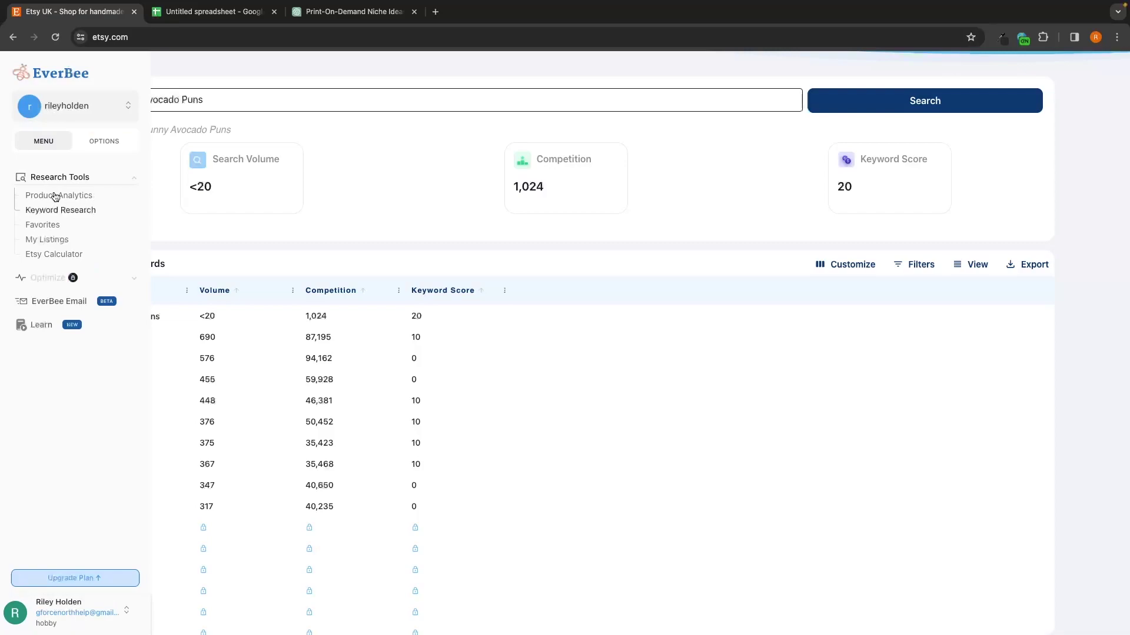
Go to the Etsy UK homepage.
{"action": "left_click", "coordinate": [186, 37]}
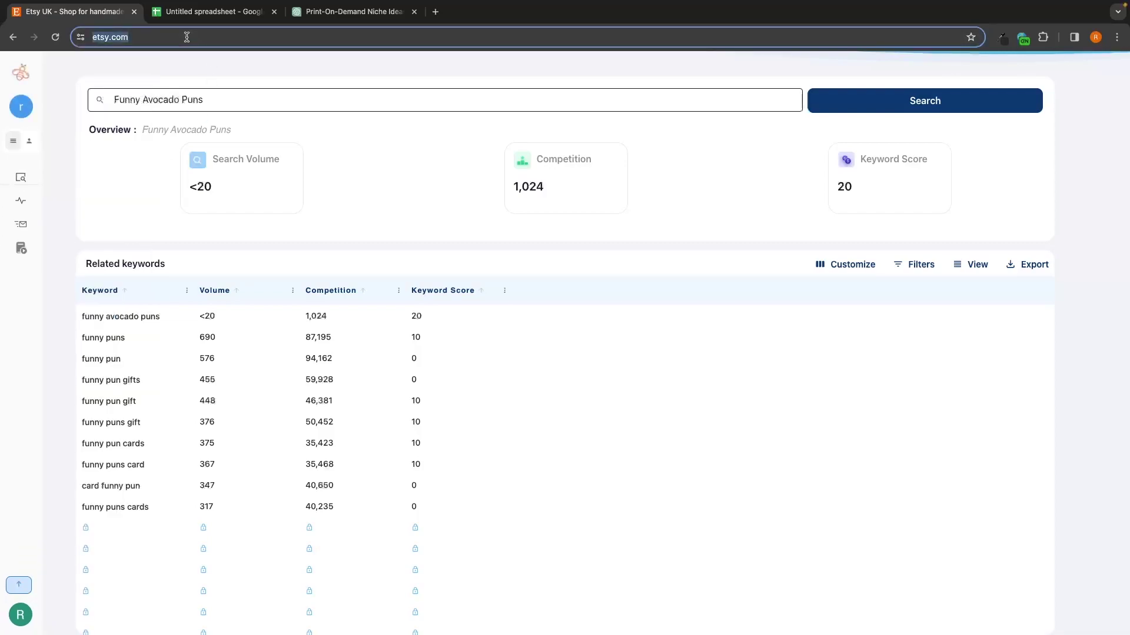
{"action": "type", "text": "et"}
{"action": "key", "text": "Return"}
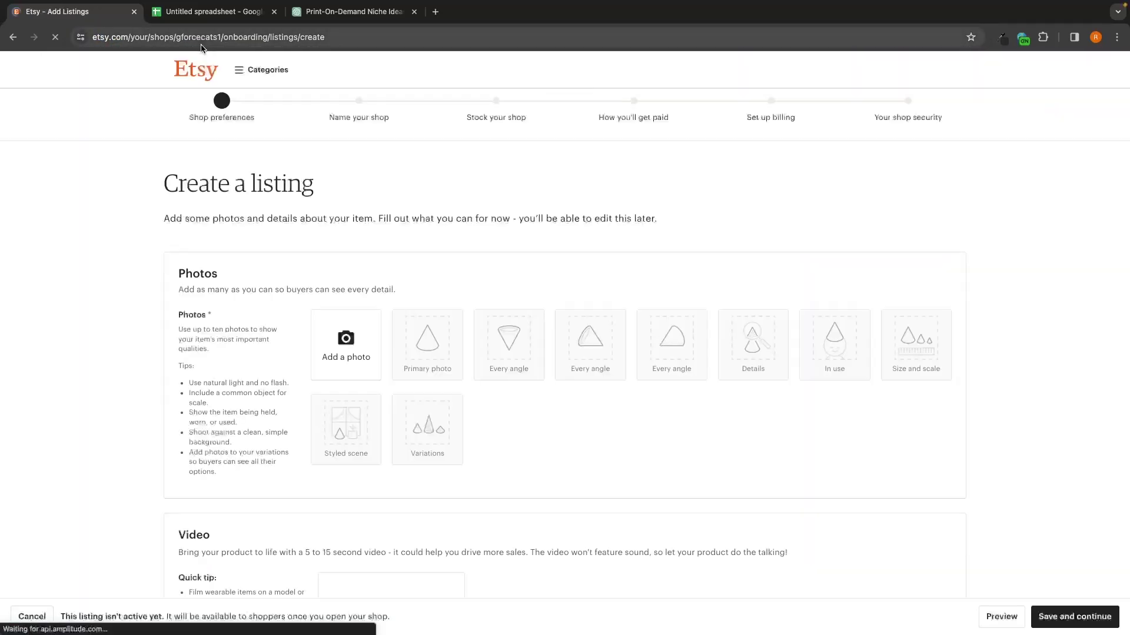
{"action": "left_click", "coordinate": [209, 69]}
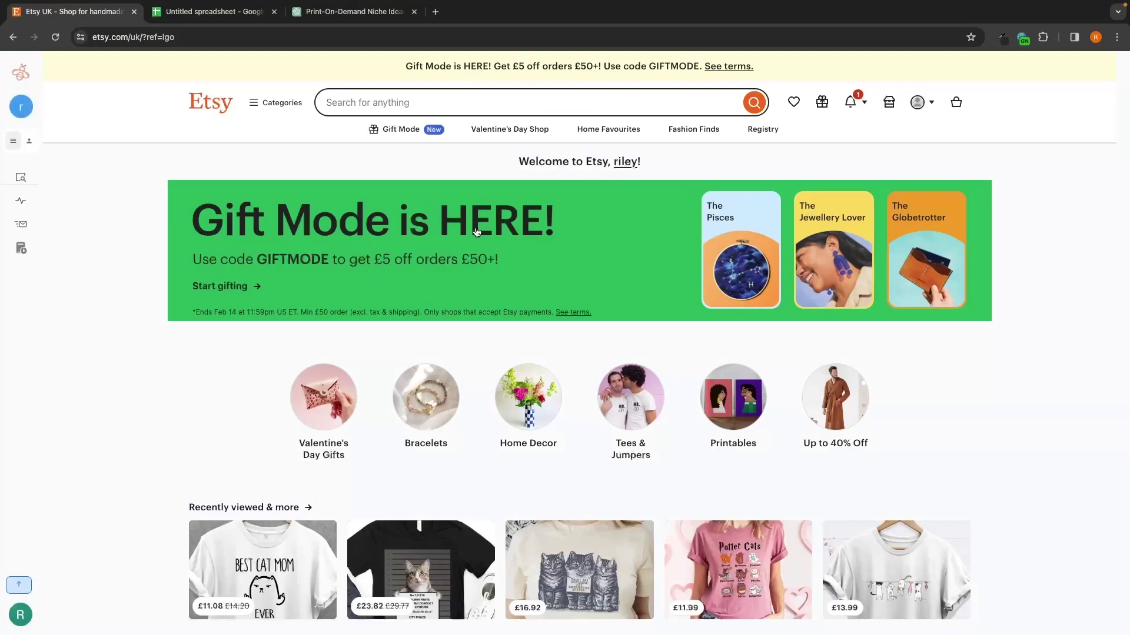
Search Etsy for cats.
{"action": "left_click", "coordinate": [388, 101]}
{"action": "type", "text": "cats"}
{"action": "key", "text": "Return"}
{"action": "scroll", "coordinate": [587, 328], "scroll_direction": "down", "scroll_amount": 4}
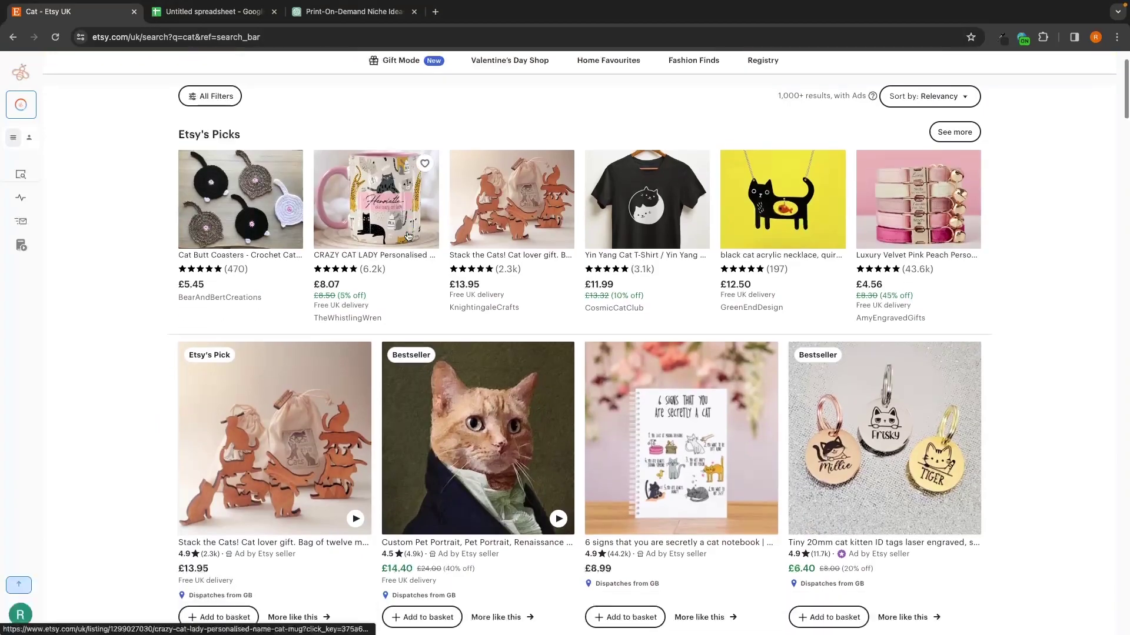
{"action": "scroll", "coordinate": [587, 328], "scroll_direction": "up", "scroll_amount": 4}
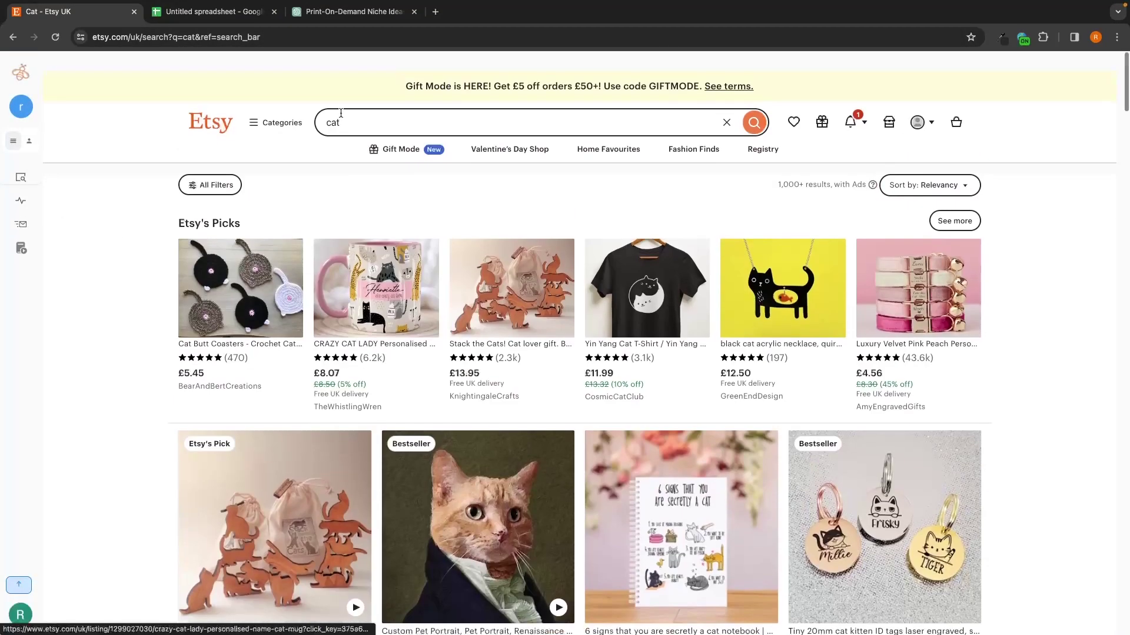
Refine the Etsy search to cat tshirt.
{"action": "left_click", "coordinate": [412, 102]}
{"action": "type", "text": "tshirt"}
{"action": "key", "text": "Return"}
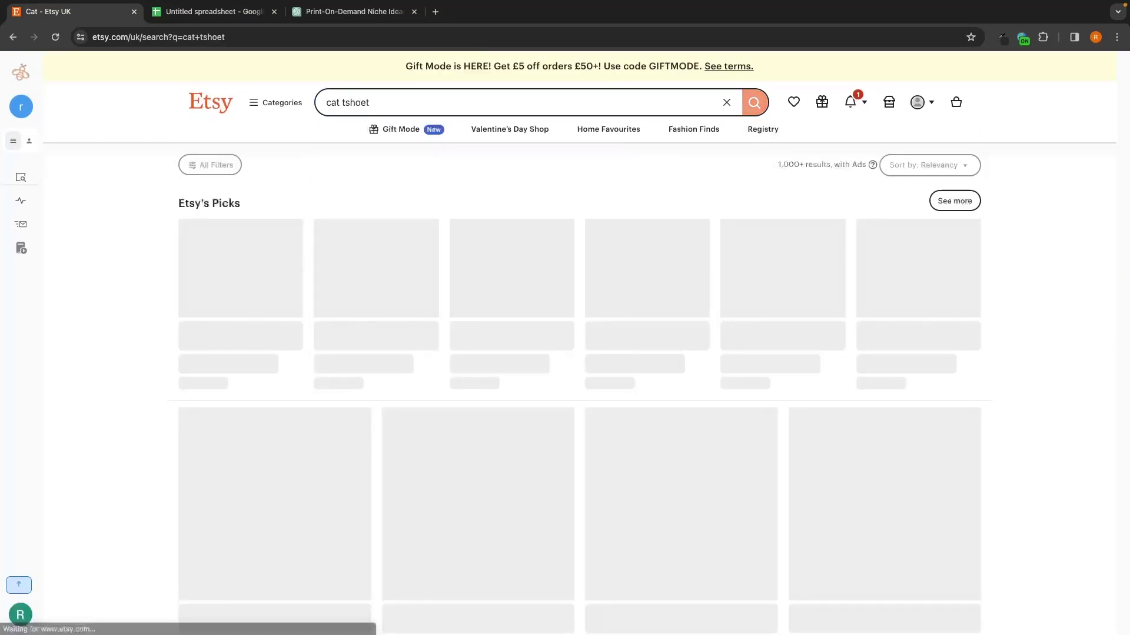
{"action": "scroll", "coordinate": [678, 333], "scroll_direction": "down", "scroll_amount": 5}
{"action": "mouse_move", "coordinate": [24, 194]}
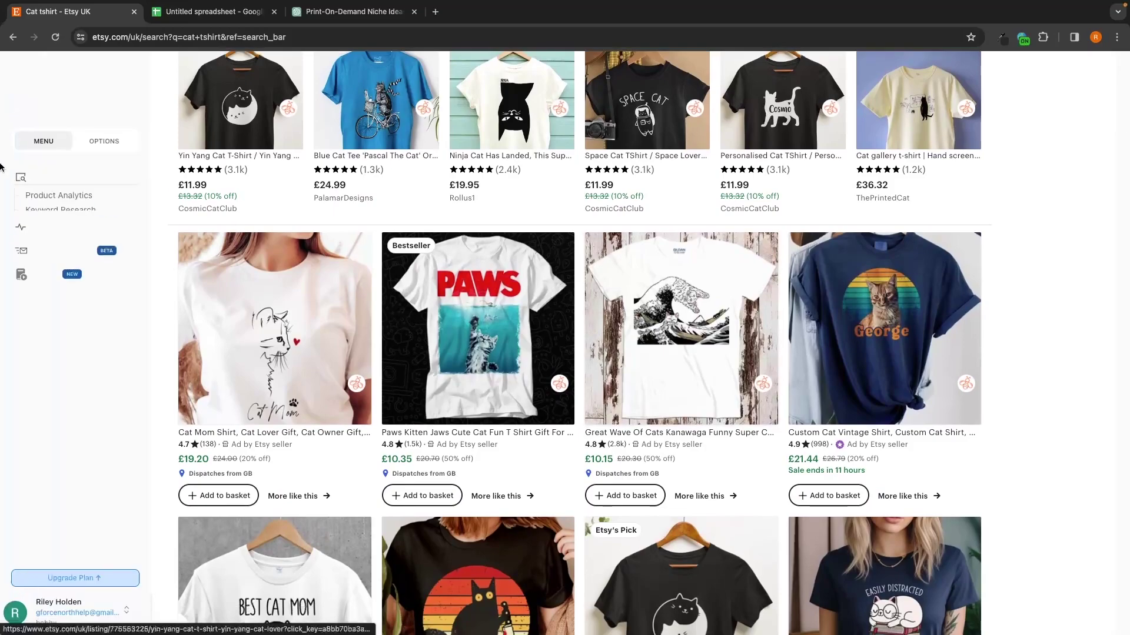
Show Product Analytics for cat tshirt: 69 listings, 461 average favorites, 21 USD, previewing thumbnails.
{"action": "left_click", "coordinate": [52, 200]}
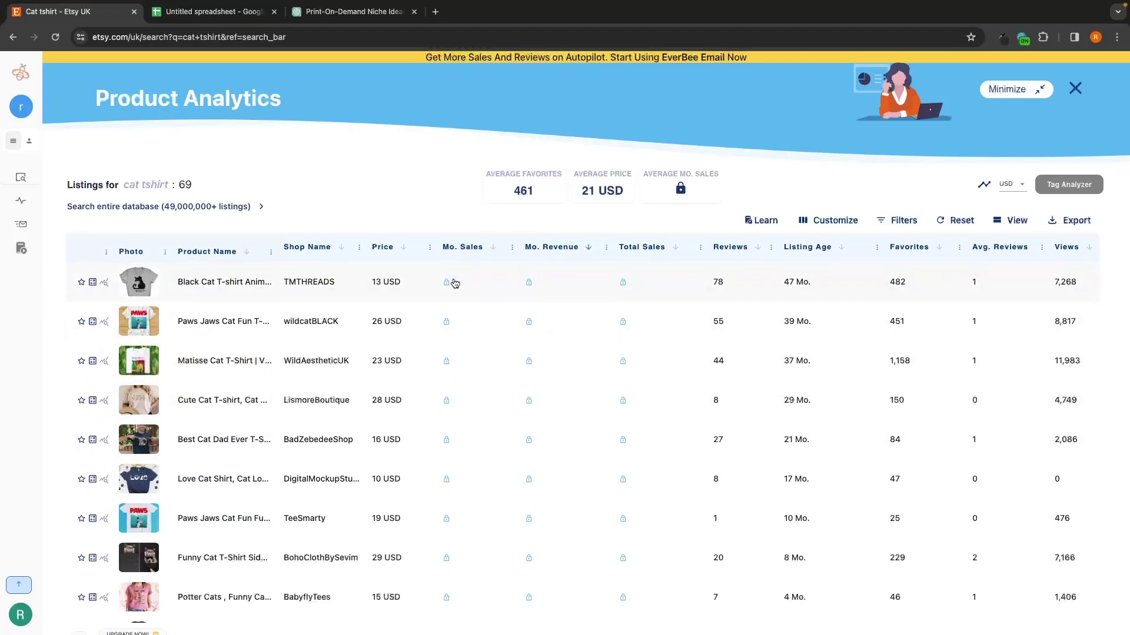
{"action": "mouse_move", "coordinate": [464, 255]}
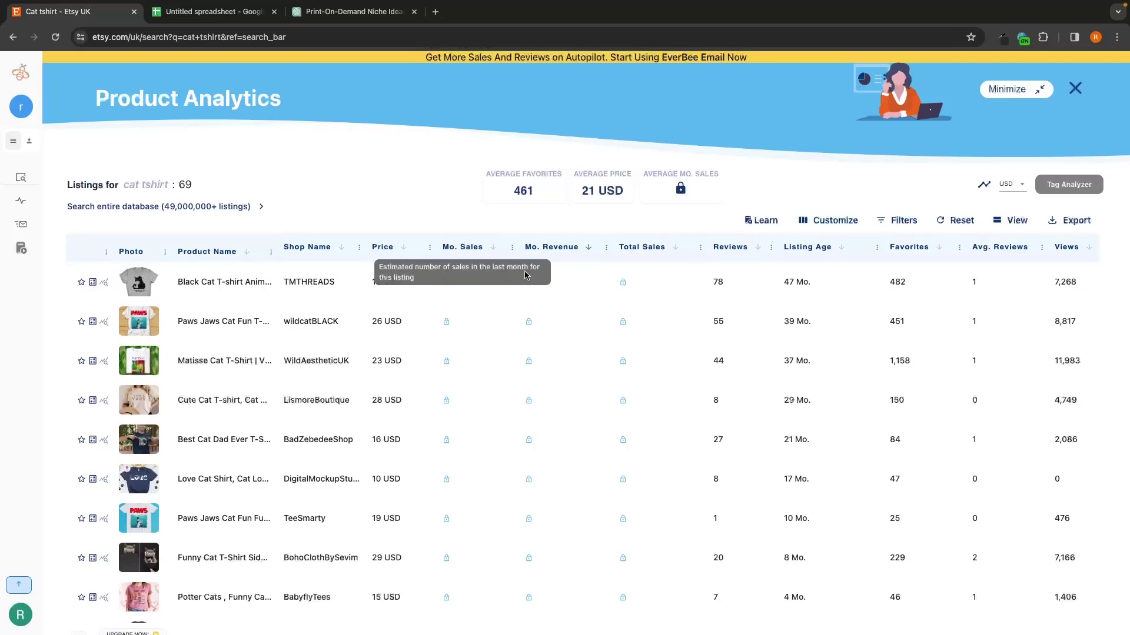
{"action": "mouse_move", "coordinate": [552, 251]}
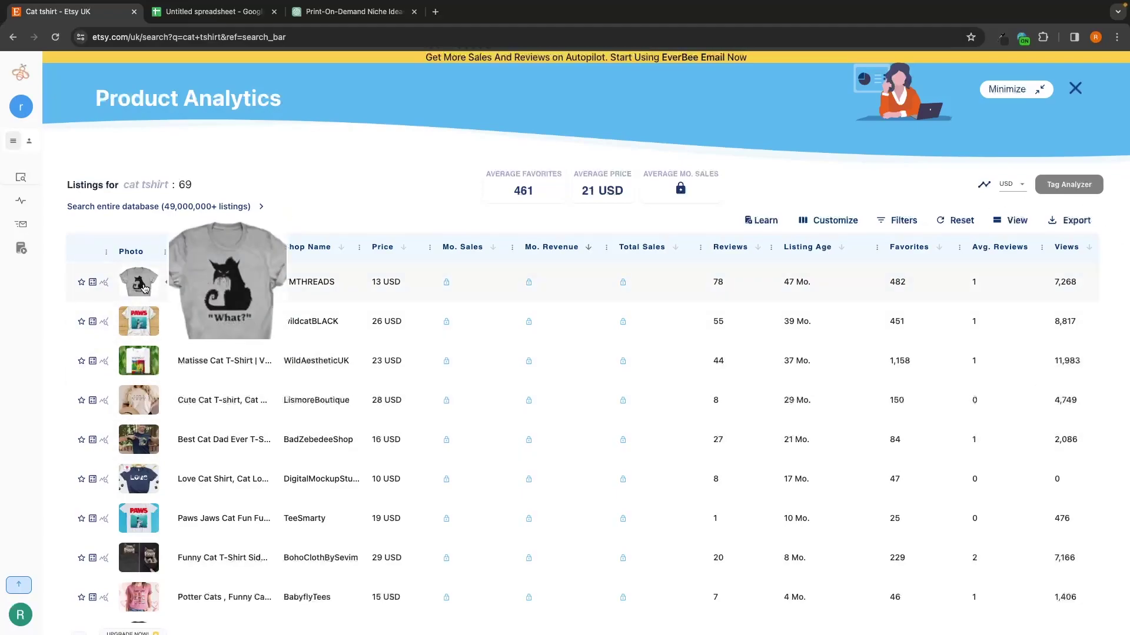
{"action": "mouse_move", "coordinate": [147, 320]}
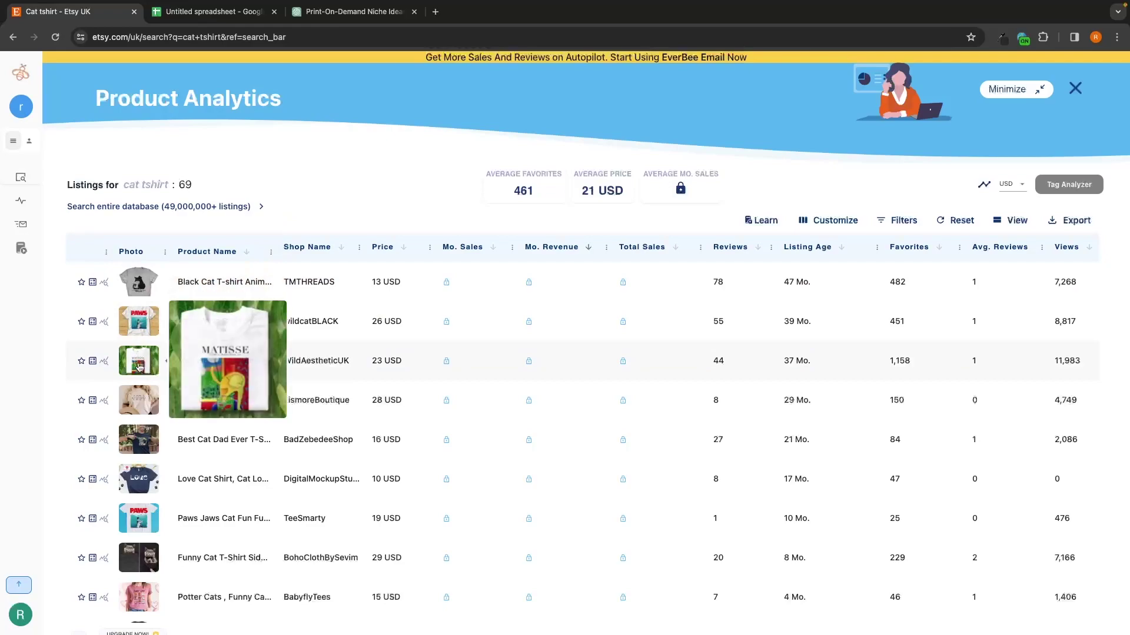
{"action": "mouse_move", "coordinate": [138, 411]}
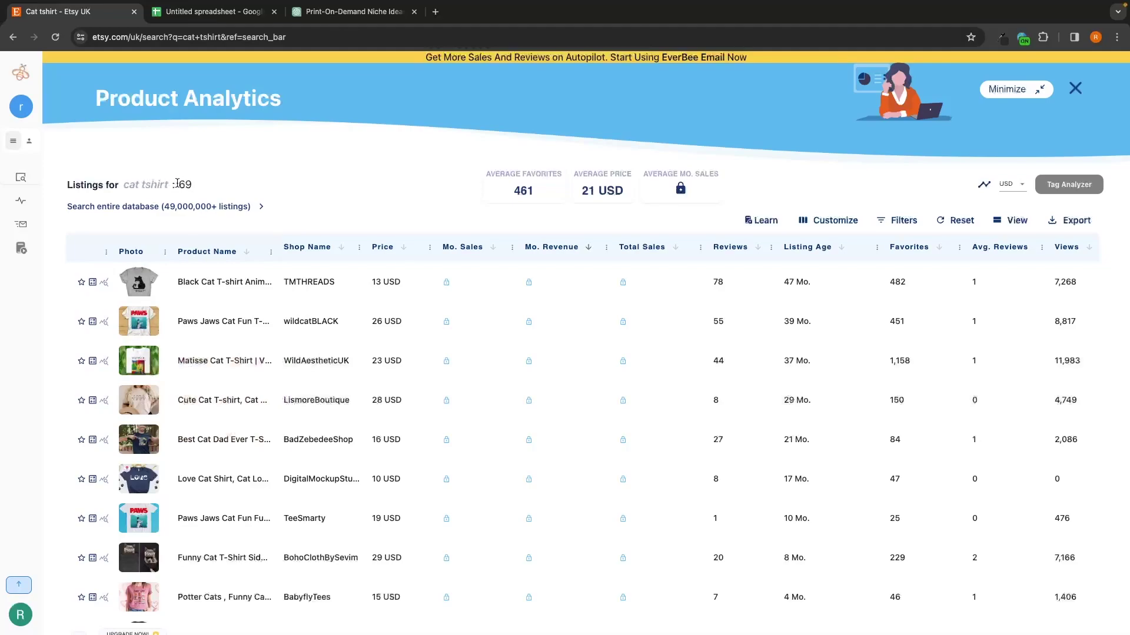
Close the analytics overlay and search Etsy for Retro Roller Skating Designs instead of cat tshirt.
{"action": "left_click", "coordinate": [1073, 93]}
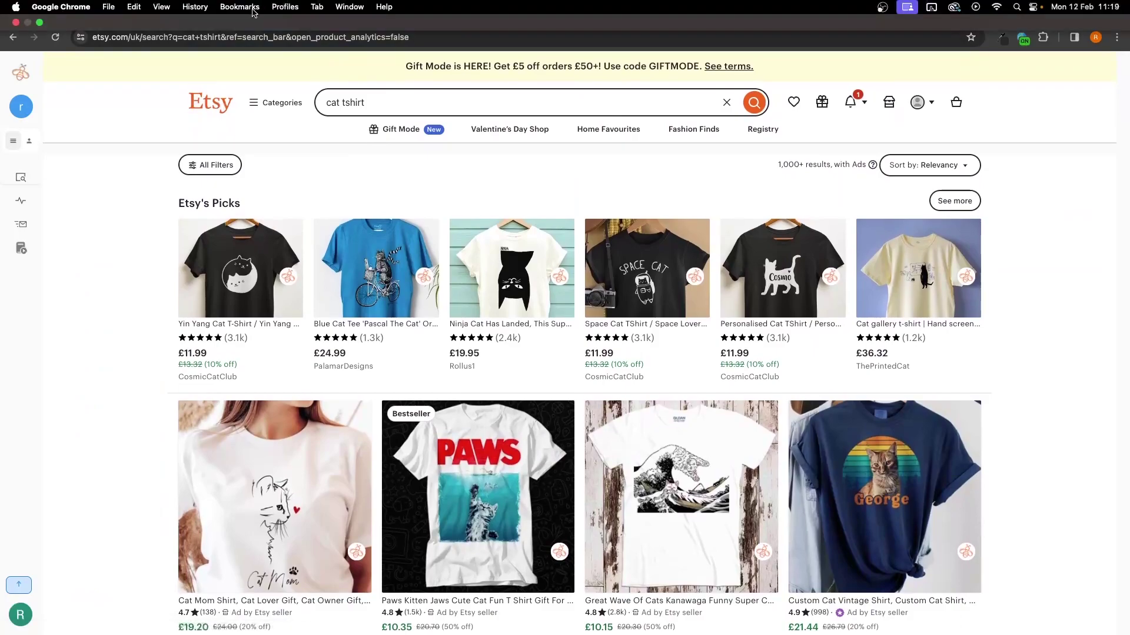
{"action": "left_click", "coordinate": [253, 11]}
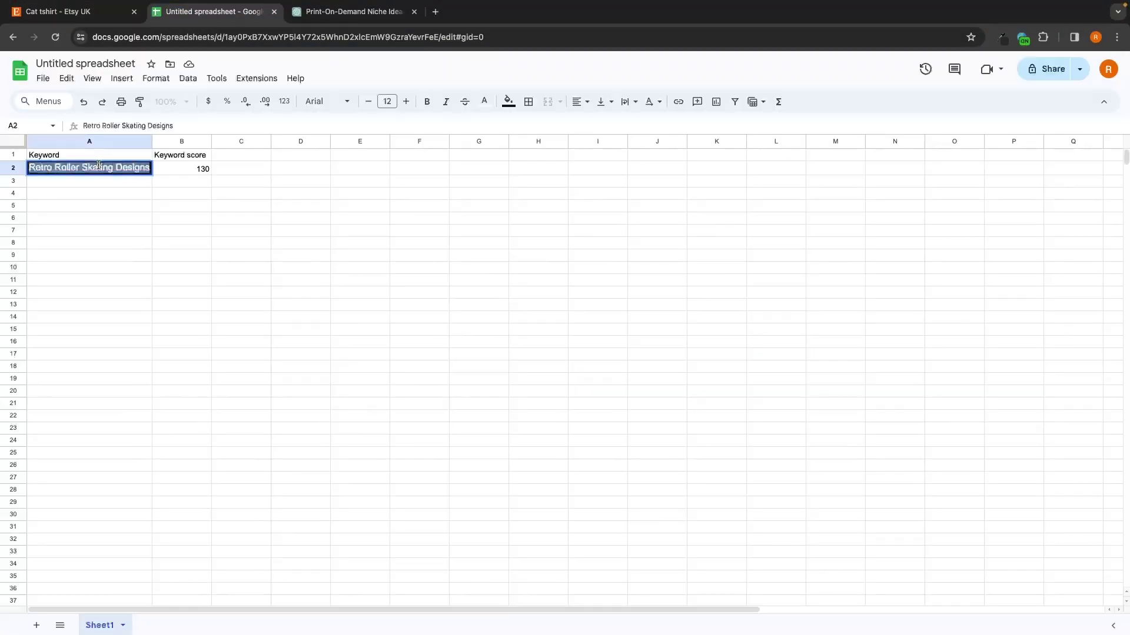
{"action": "left_click", "coordinate": [92, 12]}
{"action": "left_click", "coordinate": [390, 100]}
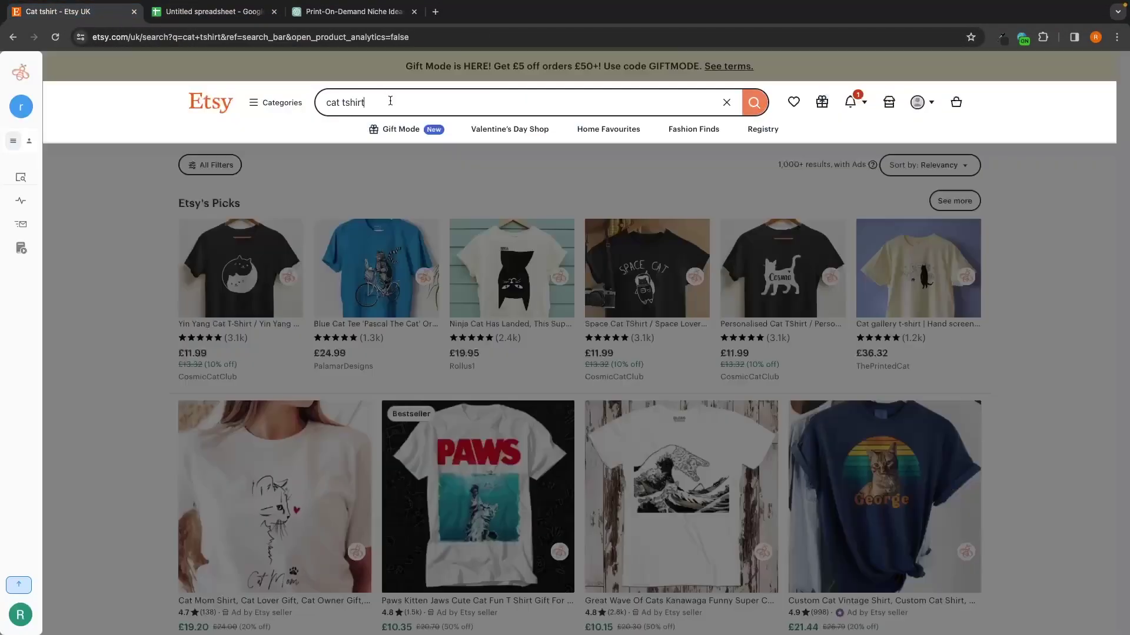
{"action": "key", "text": "ctrl+a"}
{"action": "type", "text": "Retro Roller Skating Designs"}
{"action": "key", "text": "Return"}
Open Product Analytics for roller skating results, sort by Favorites descending, and inspect the top listing.
{"action": "mouse_move", "coordinate": [18, 176]}
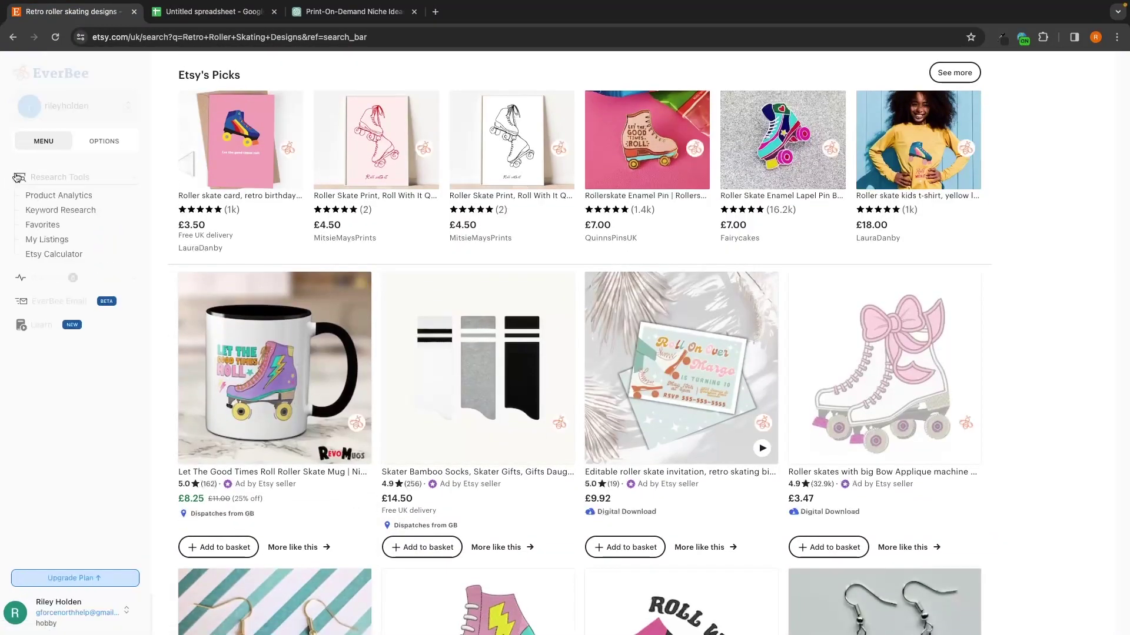
{"action": "left_click", "coordinate": [51, 196]}
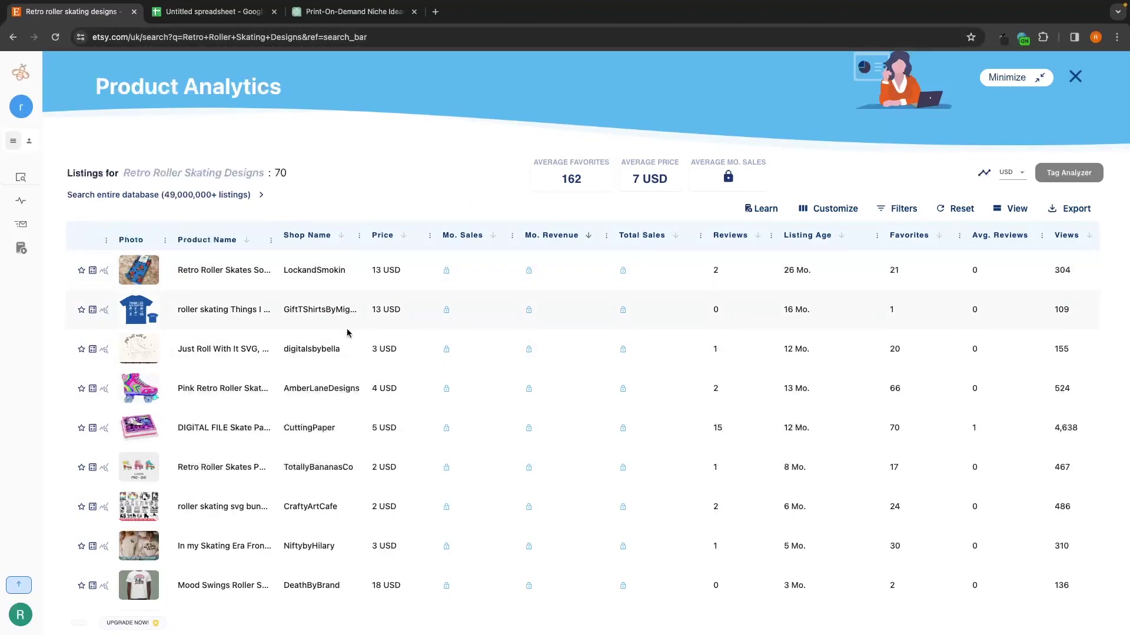
{"action": "left_click", "coordinate": [937, 237]}
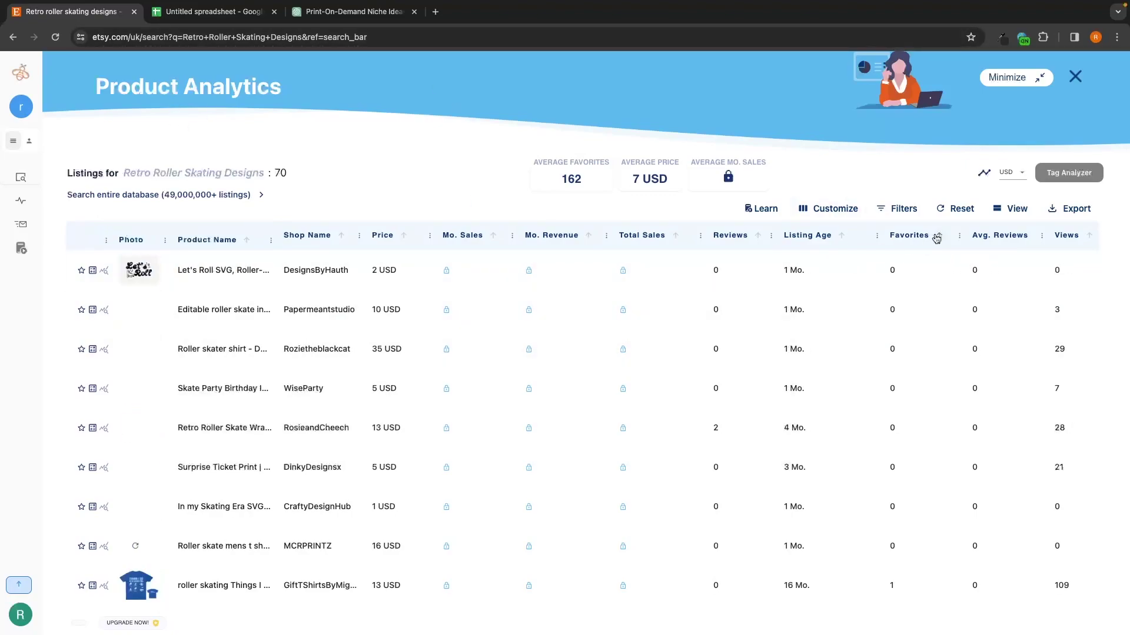
{"action": "left_click", "coordinate": [937, 237]}
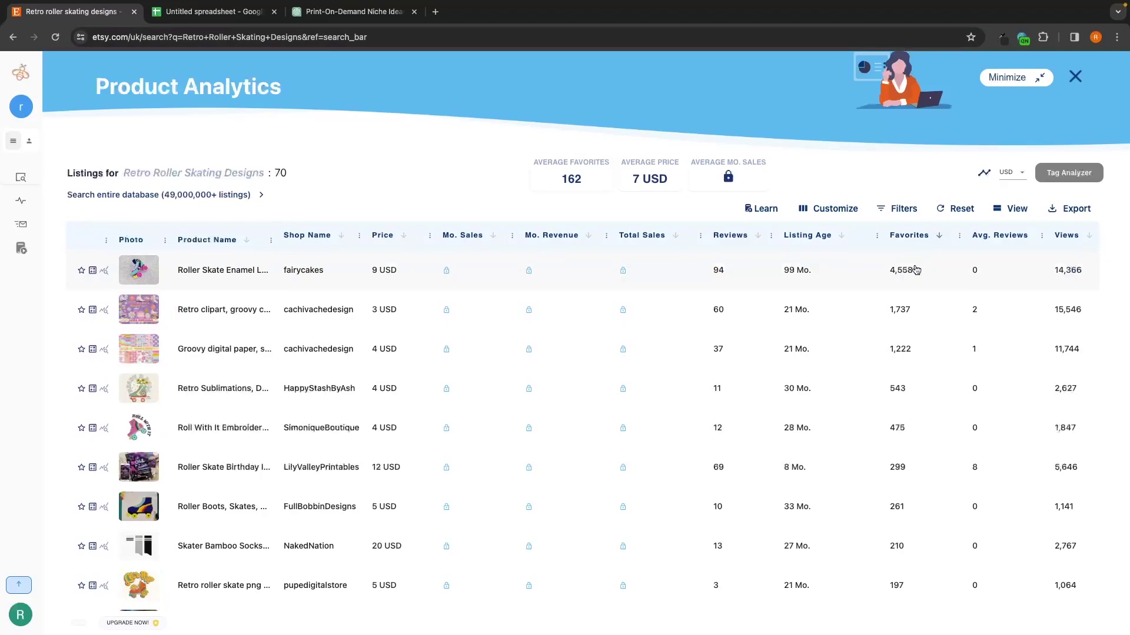
{"action": "mouse_move", "coordinate": [143, 279]}
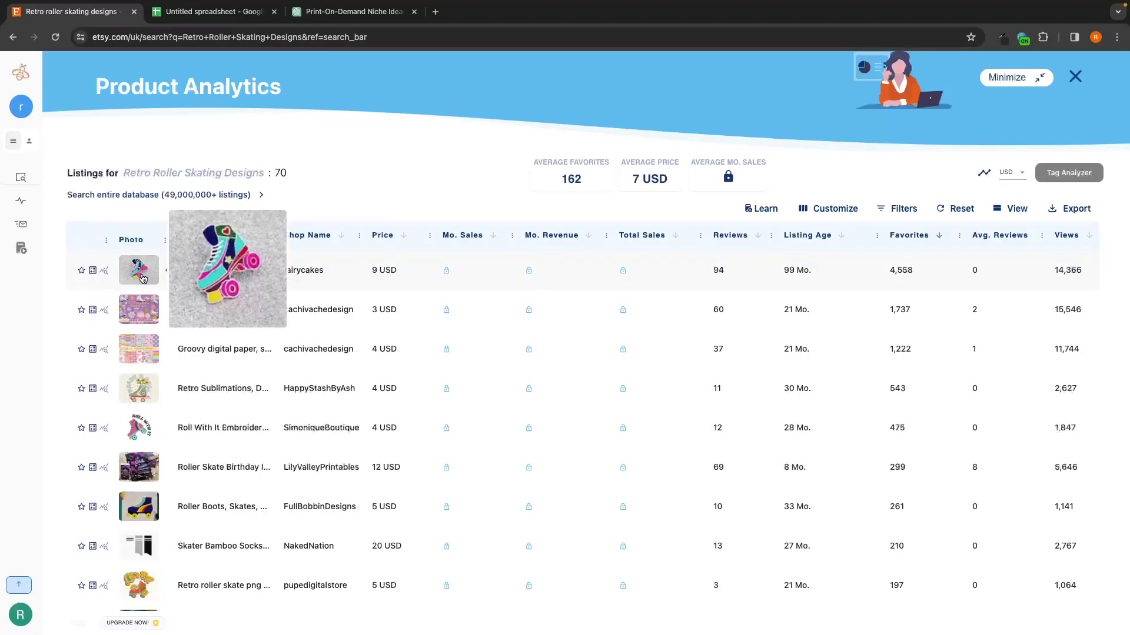
{"action": "left_click", "coordinate": [267, 278]}
{"action": "left_click", "coordinate": [1108, 90]}
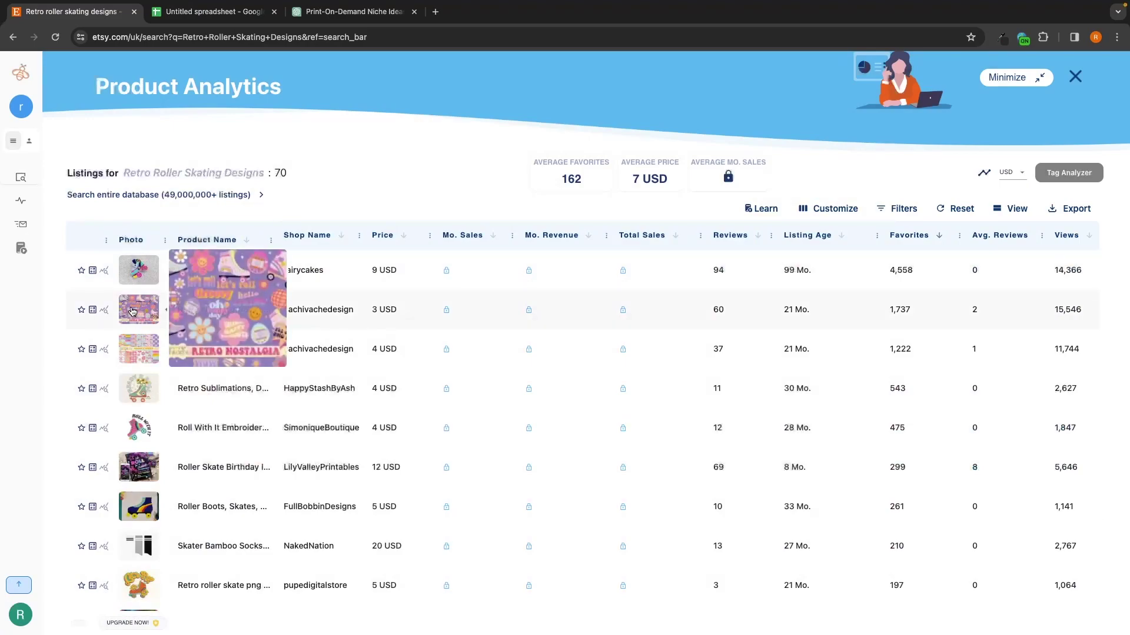
{"action": "mouse_move", "coordinate": [140, 383]}
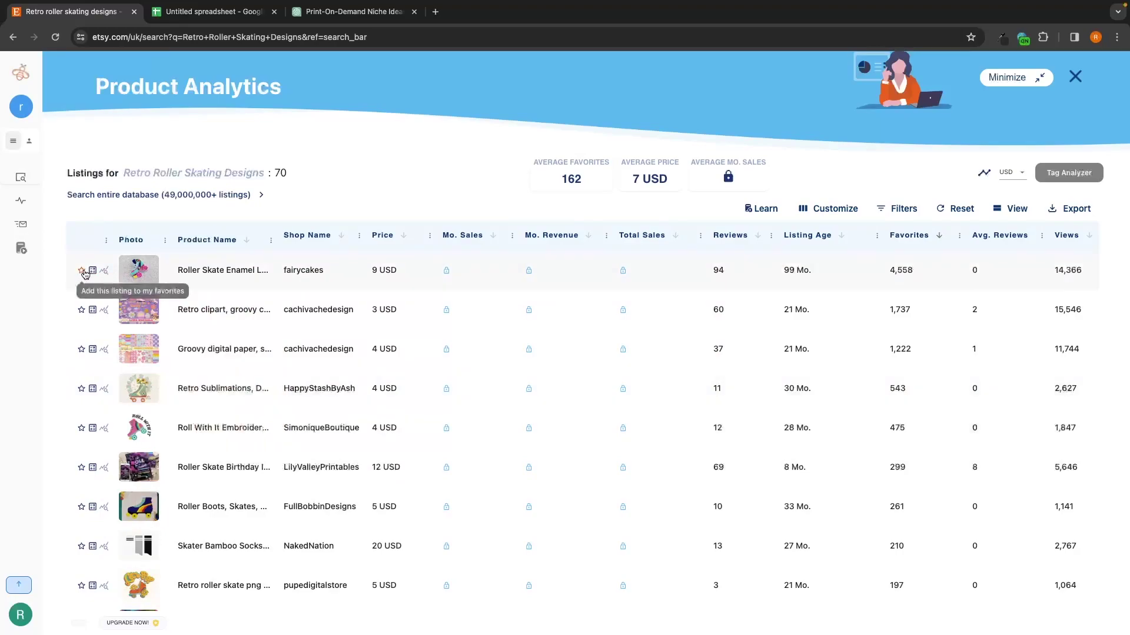
Star the first four rows of the favorites-sorted roller skating table.
{"action": "left_click", "coordinate": [81, 271]}
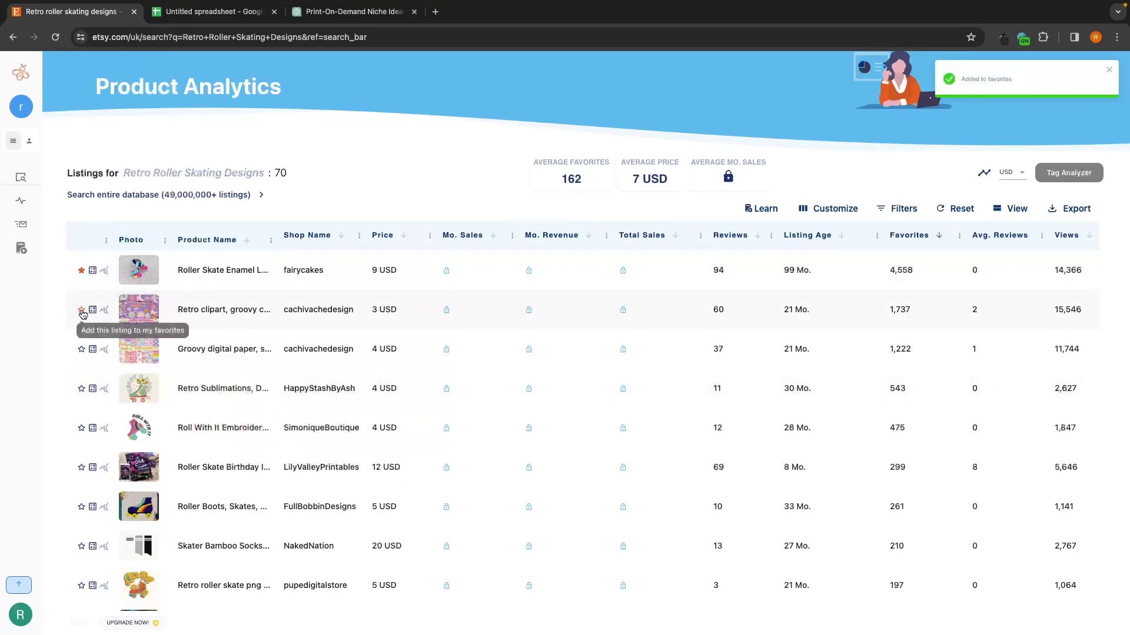
{"action": "left_click", "coordinate": [81, 310]}
{"action": "left_click", "coordinate": [82, 350]}
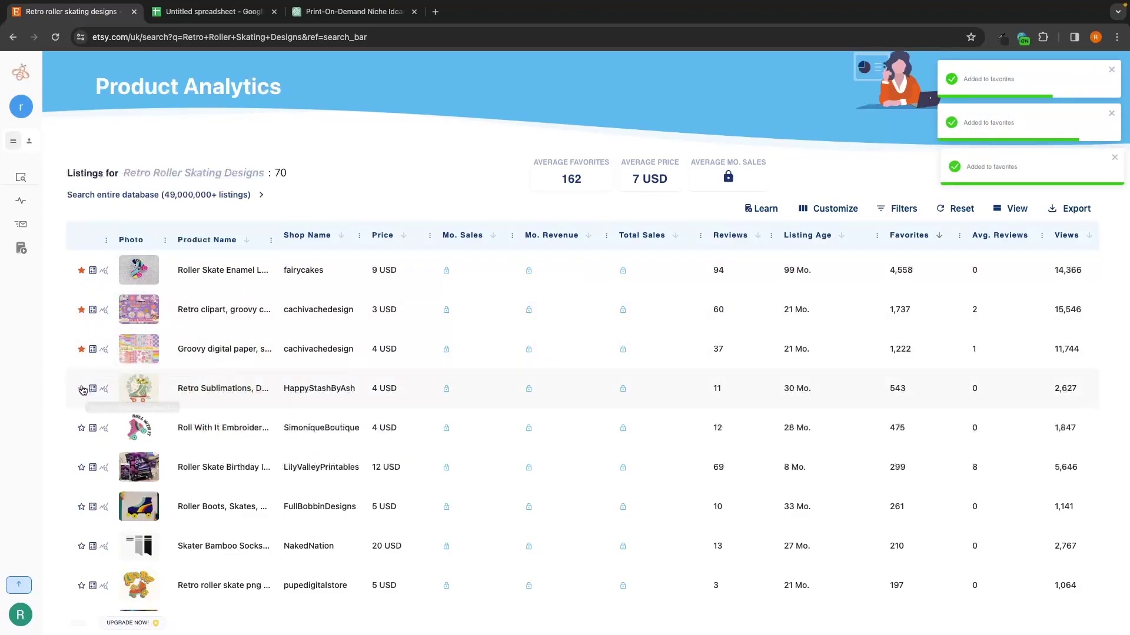
{"action": "left_click", "coordinate": [83, 389]}
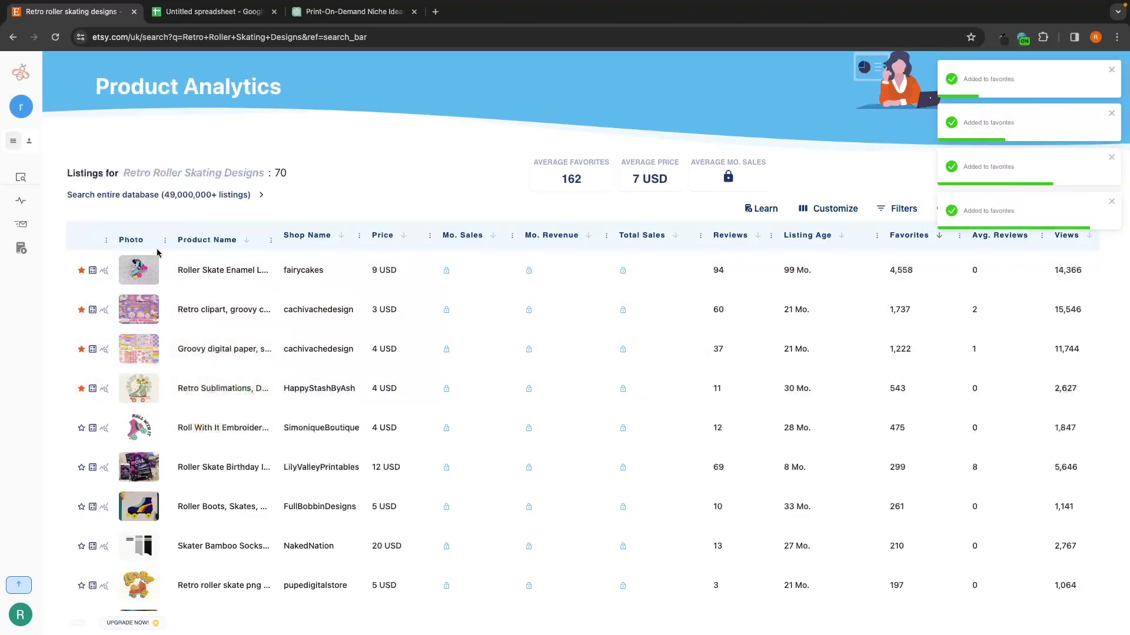
{"action": "mouse_move", "coordinate": [39, 213]}
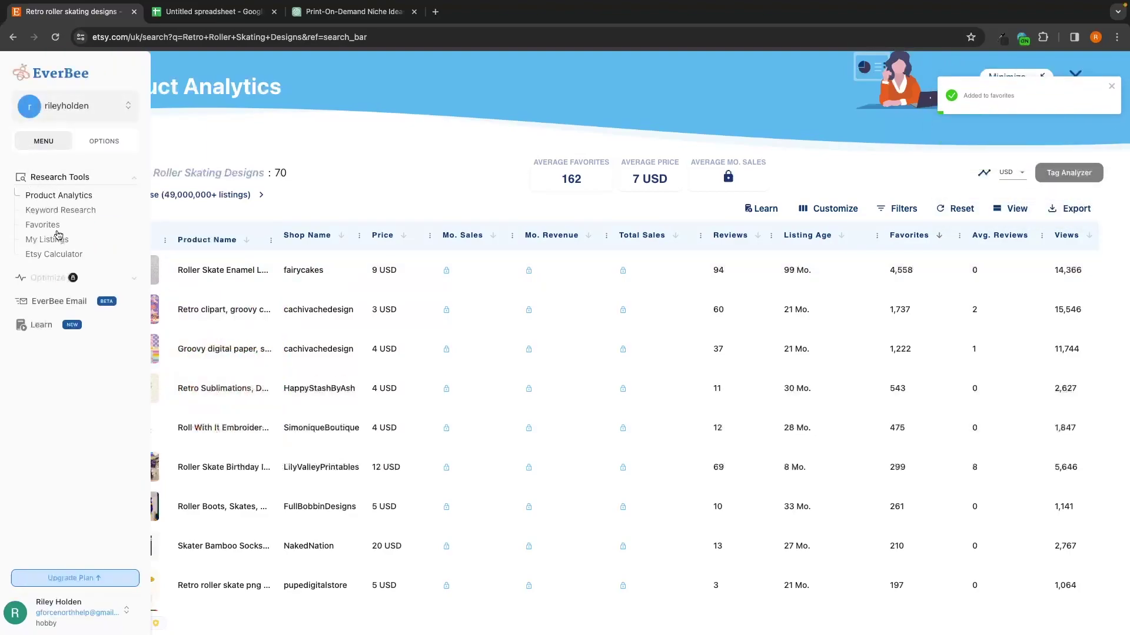
Open EverBee Favorites to see the four saved roller skating listings (9, 4, 3, 4 USD).
{"action": "left_click", "coordinate": [50, 230]}
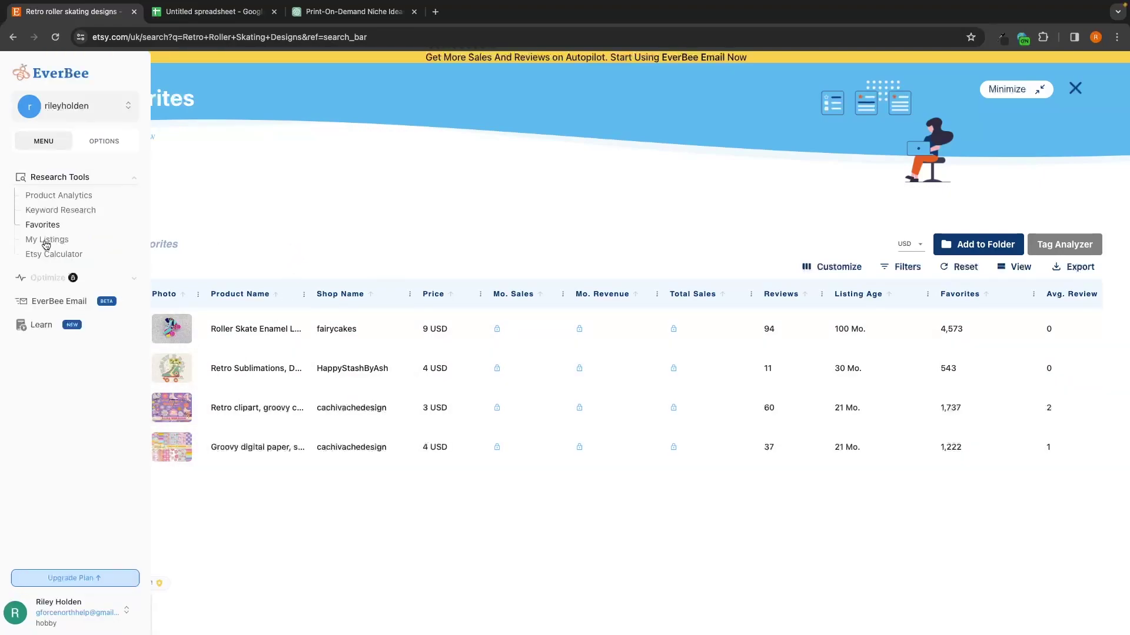
Open EverBee's My Listings page and scroll it, confirming 0 active listings and empty averages.
{"action": "left_click", "coordinate": [47, 241]}
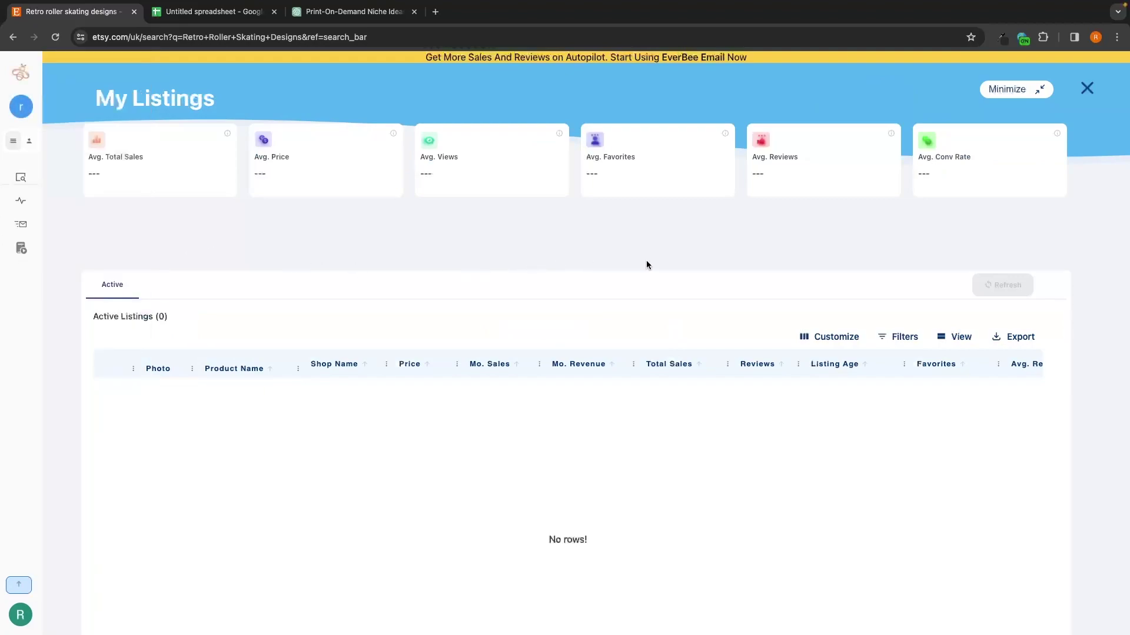
{"action": "mouse_move", "coordinate": [24, 138]}
{"action": "scroll", "coordinate": [866, 316], "scroll_direction": "down", "scroll_amount": 2}
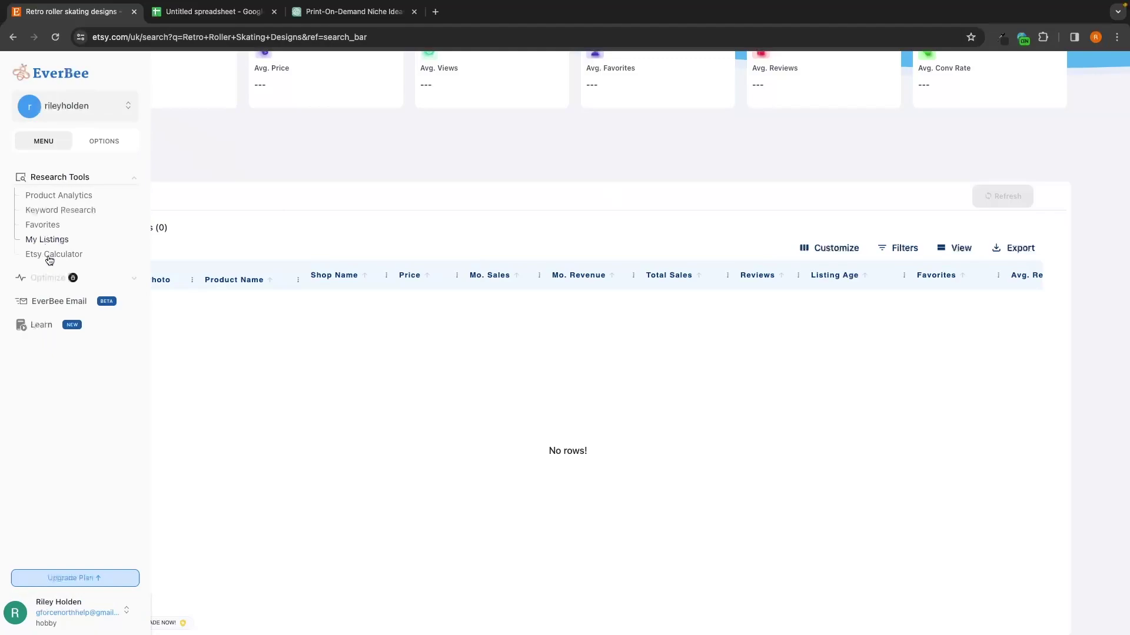
In the Etsy Calculator, enter $19.99 price, $3 shipping and $9 item cost for $11.36 net profit.
{"action": "left_click", "coordinate": [51, 257]}
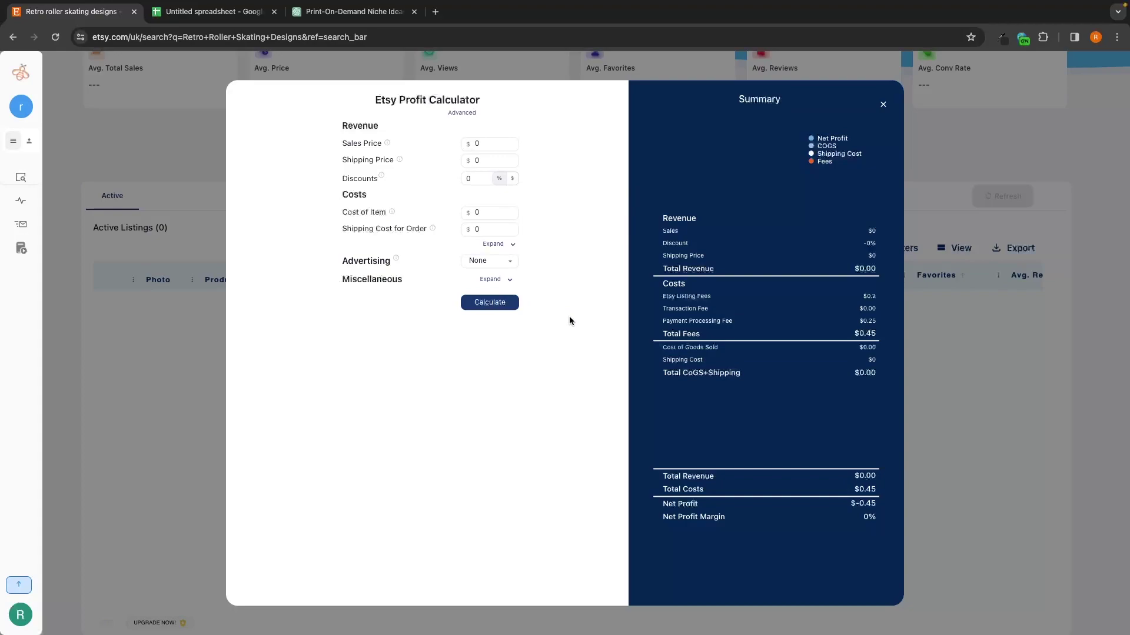
{"action": "left_click", "coordinate": [493, 143]}
{"action": "type", "text": "19"}
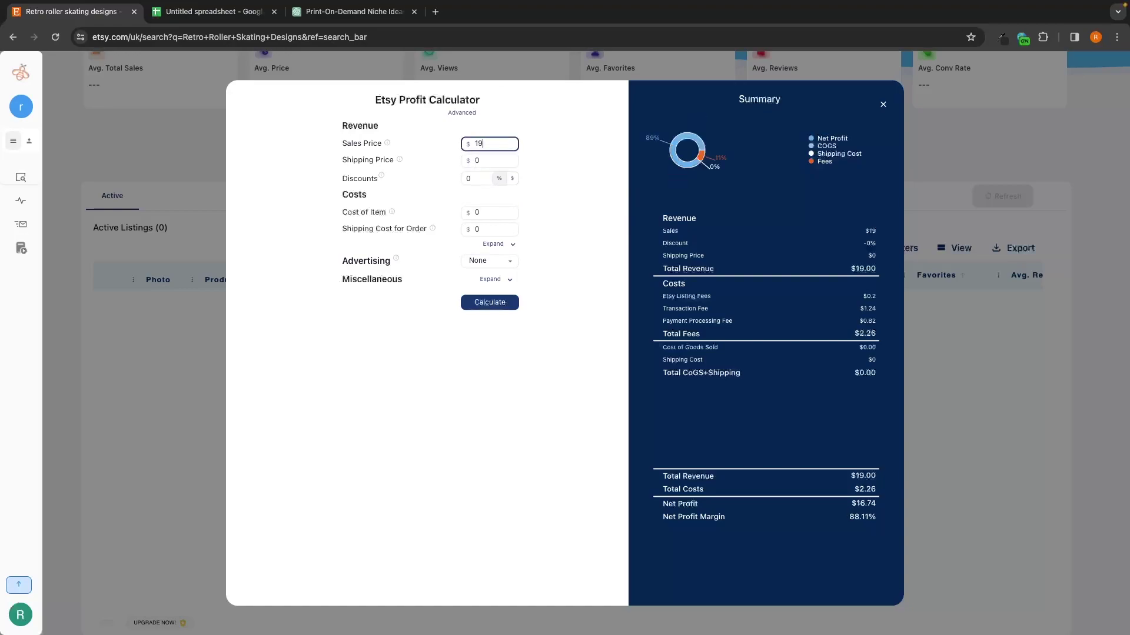
{"action": "type", "text": ".99"}
{"action": "left_click", "coordinate": [496, 157]}
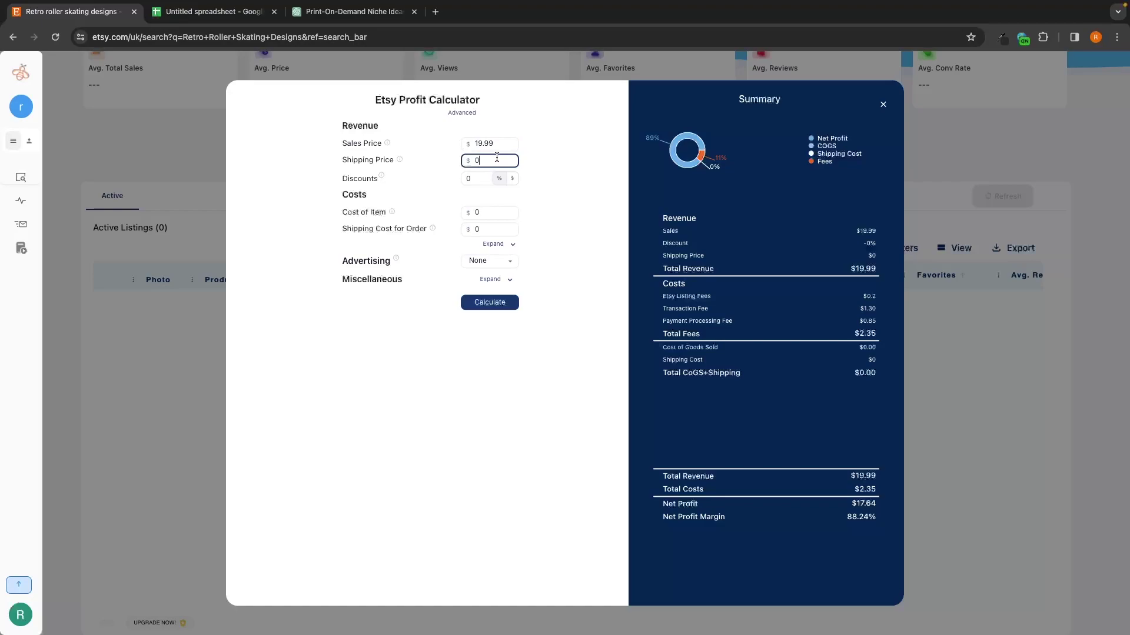
{"action": "type", "text": "3"}
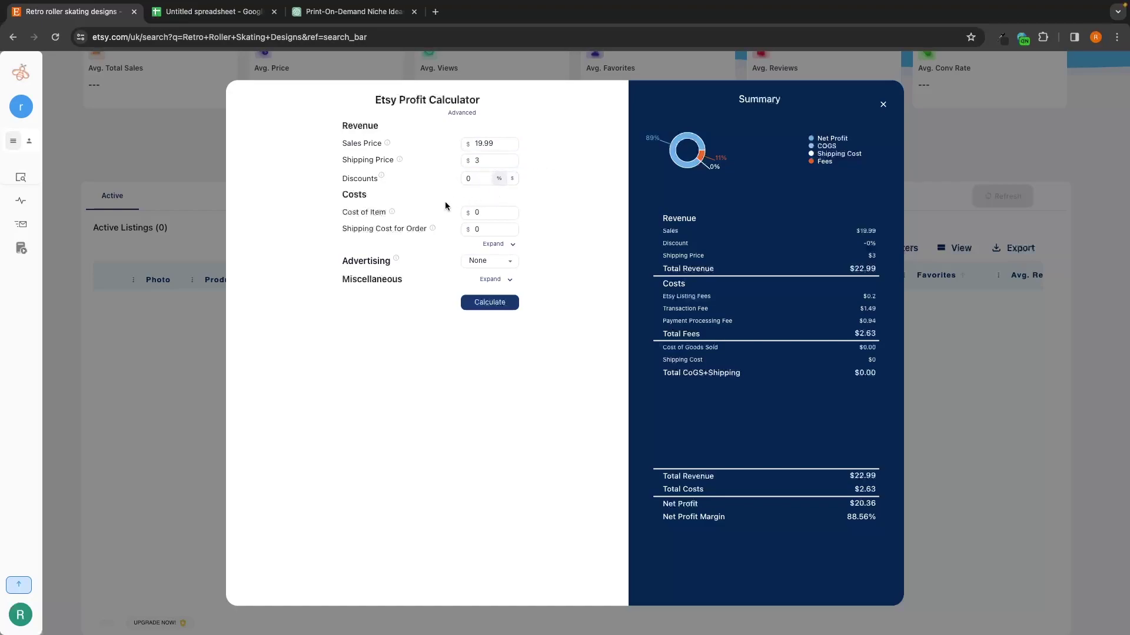
{"action": "left_click", "coordinate": [484, 212]}
{"action": "type", "text": "9"}
{"action": "key", "text": "Tab"}
{"action": "key", "text": "Tab"}
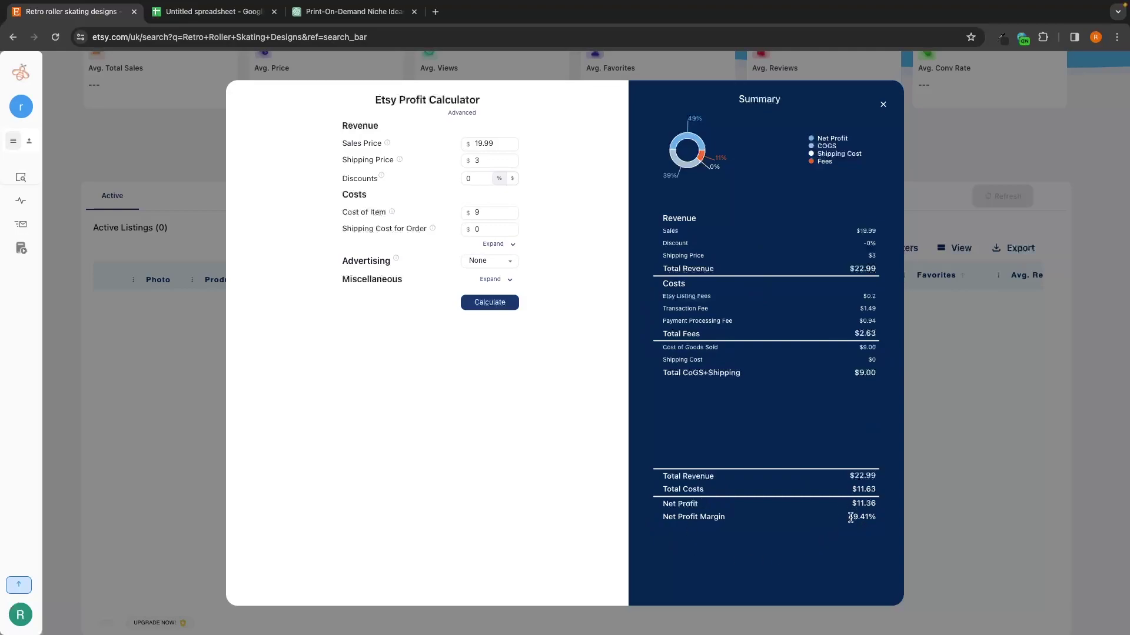
Close the profit calculator and EverBee dashboard, then scroll up to the Retro Roller Skating Designs results.
{"action": "left_click", "coordinate": [1082, 87]}
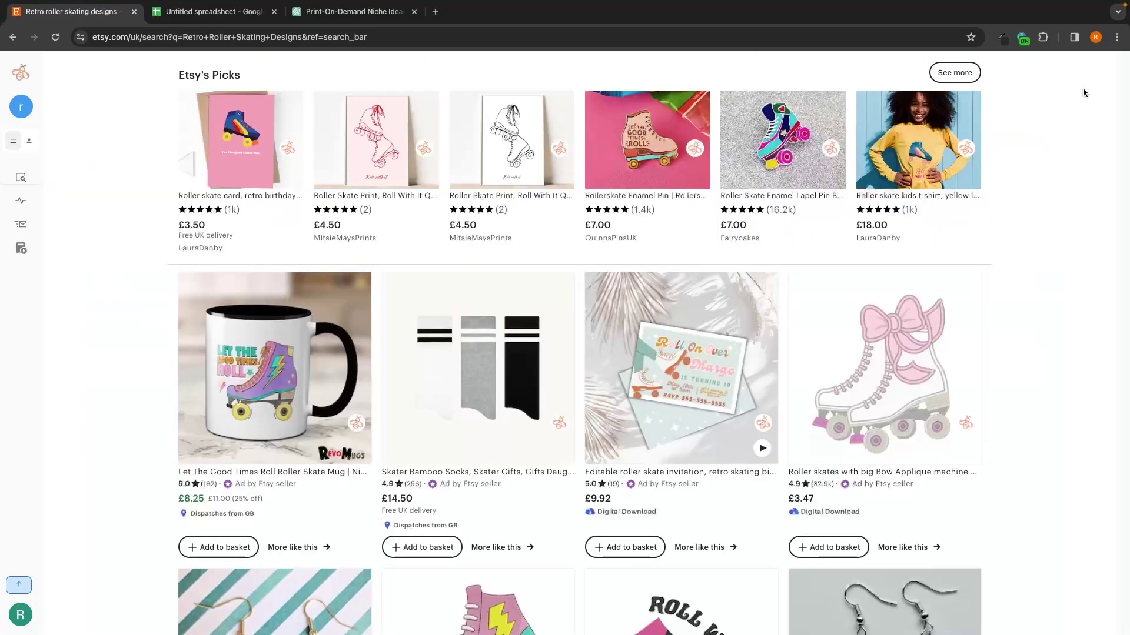
{"action": "scroll", "coordinate": [1083, 87], "scroll_direction": "up", "scroll_amount": 2}
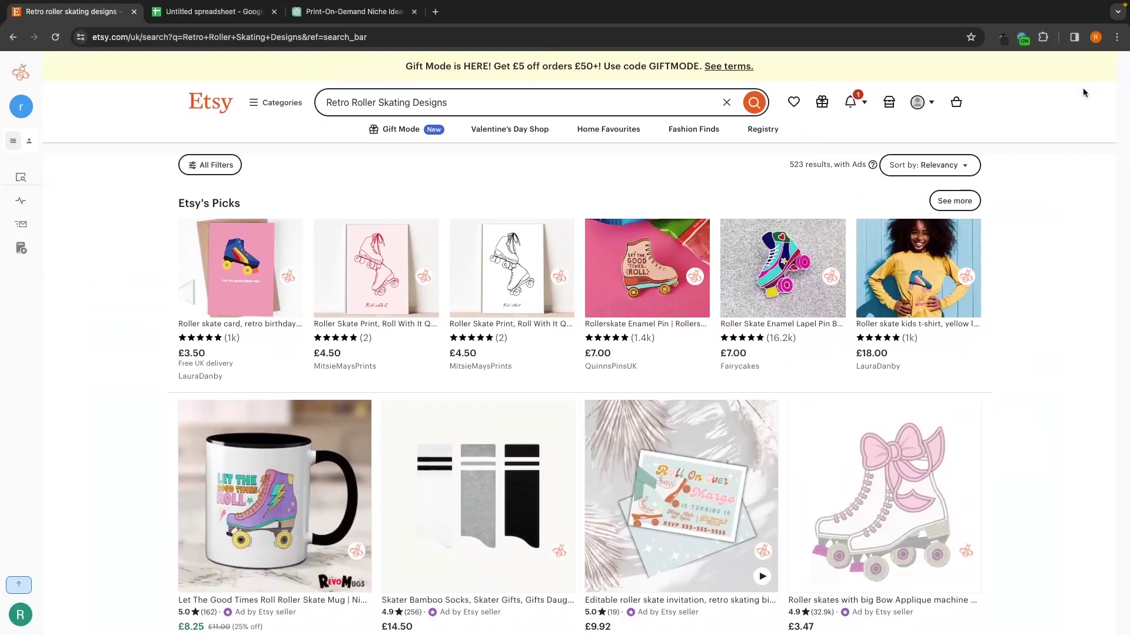